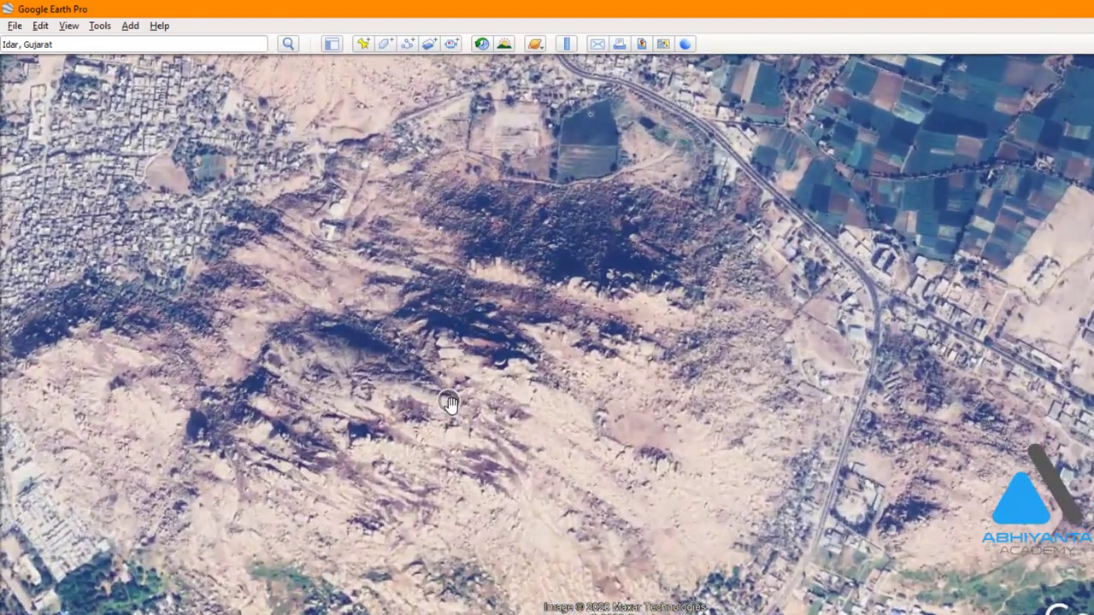
Step: Draw a new closed polygon around the base of the rocky hill between the town and the curving road at Idar
left_click_drag(451, 401, 543, 296)
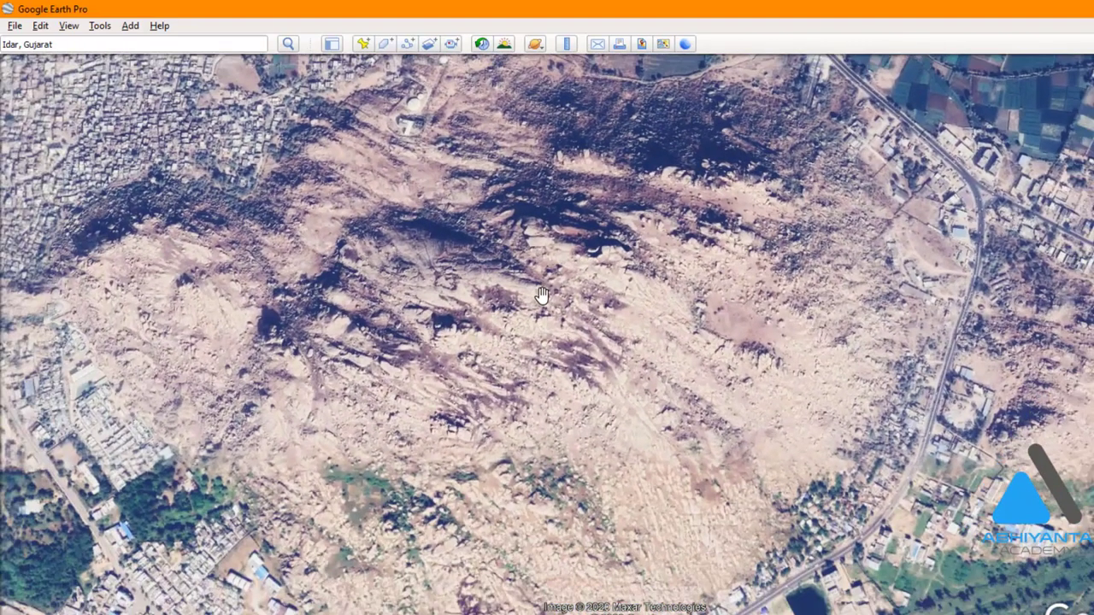
scroll(542, 299, "down", 2)
left_click_drag(543, 321, 545, 324)
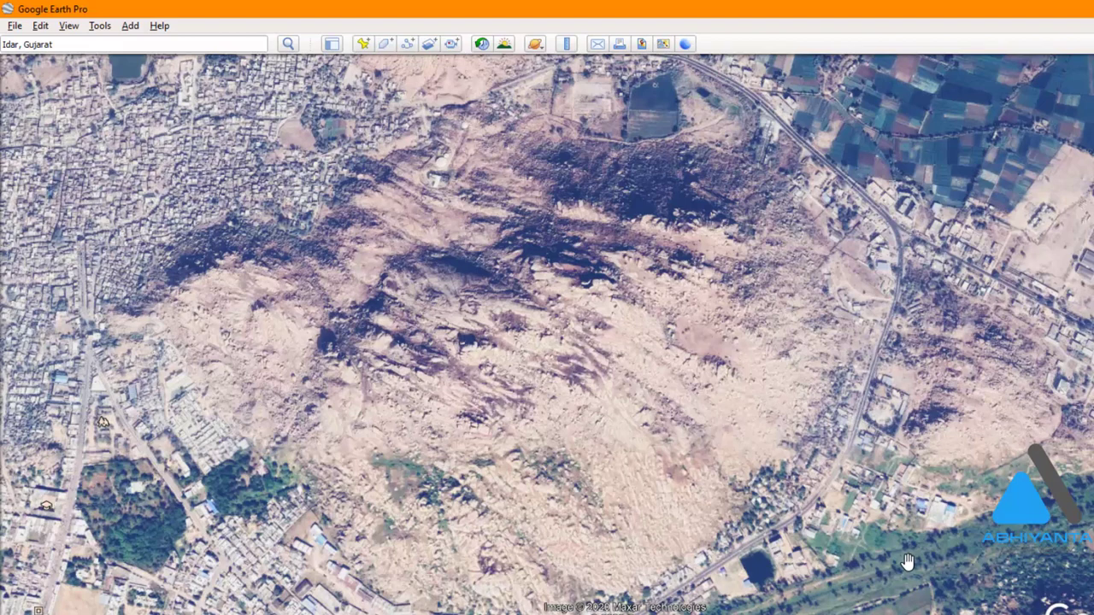
left_click(385, 45)
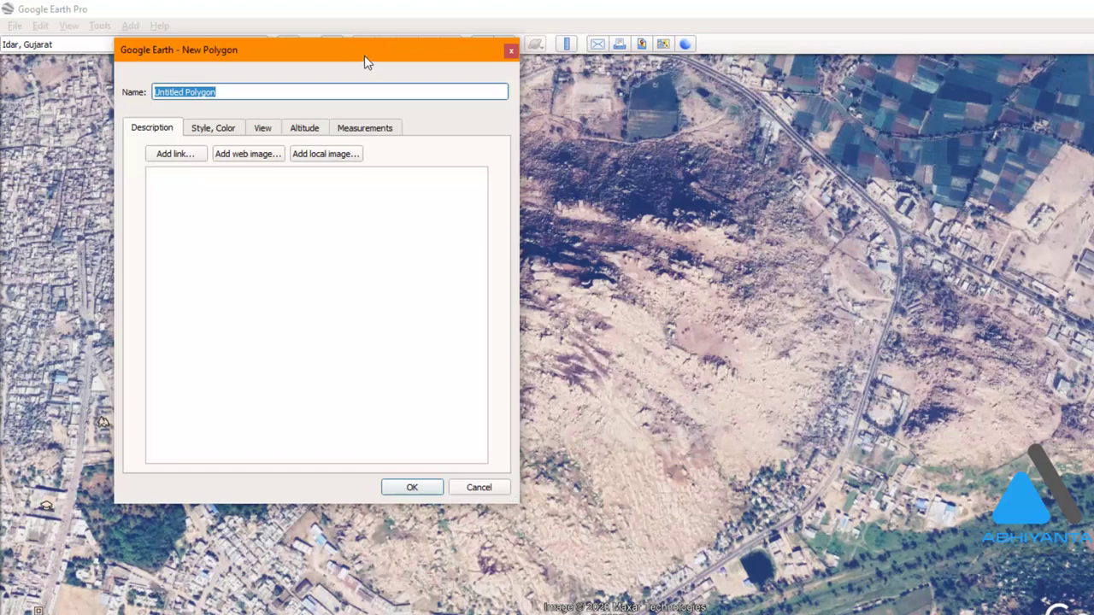
left_click_drag(365, 61, 1074, 338)
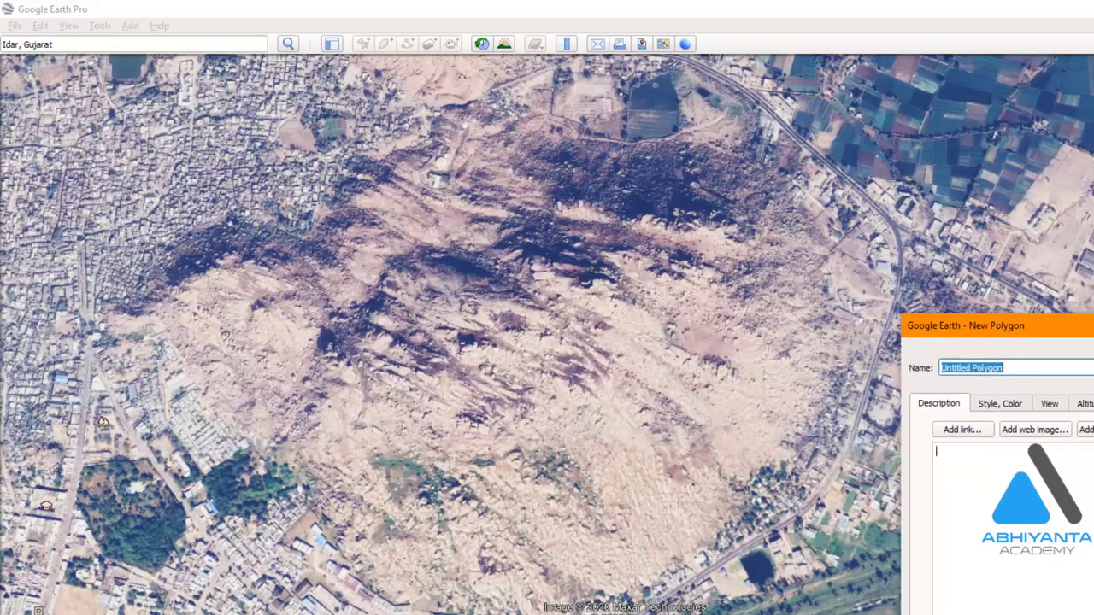
left_click(203, 365)
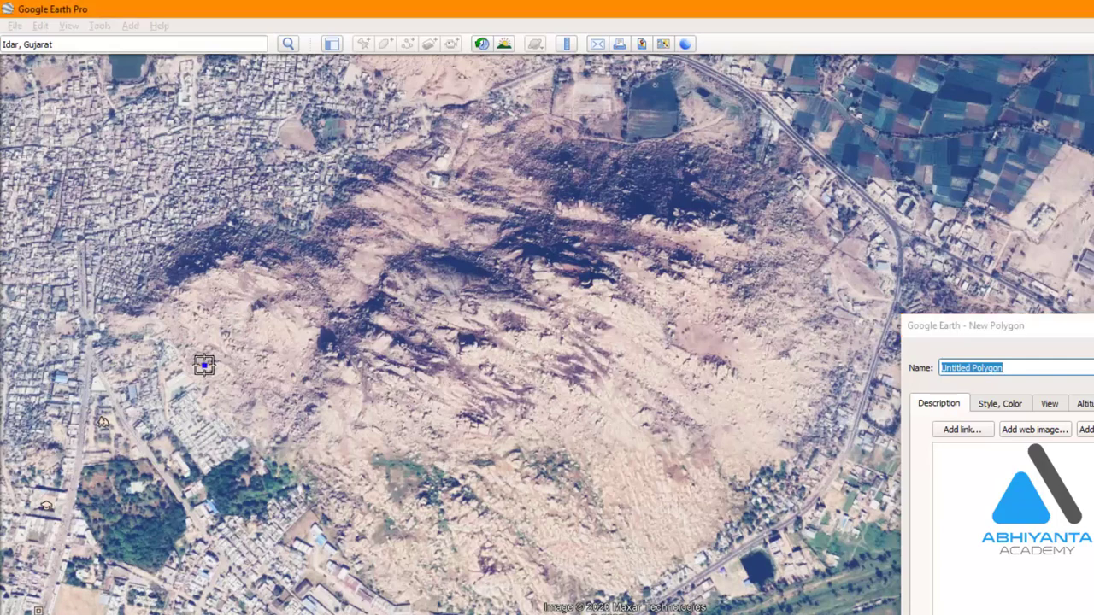
left_click(198, 280)
left_click(302, 253)
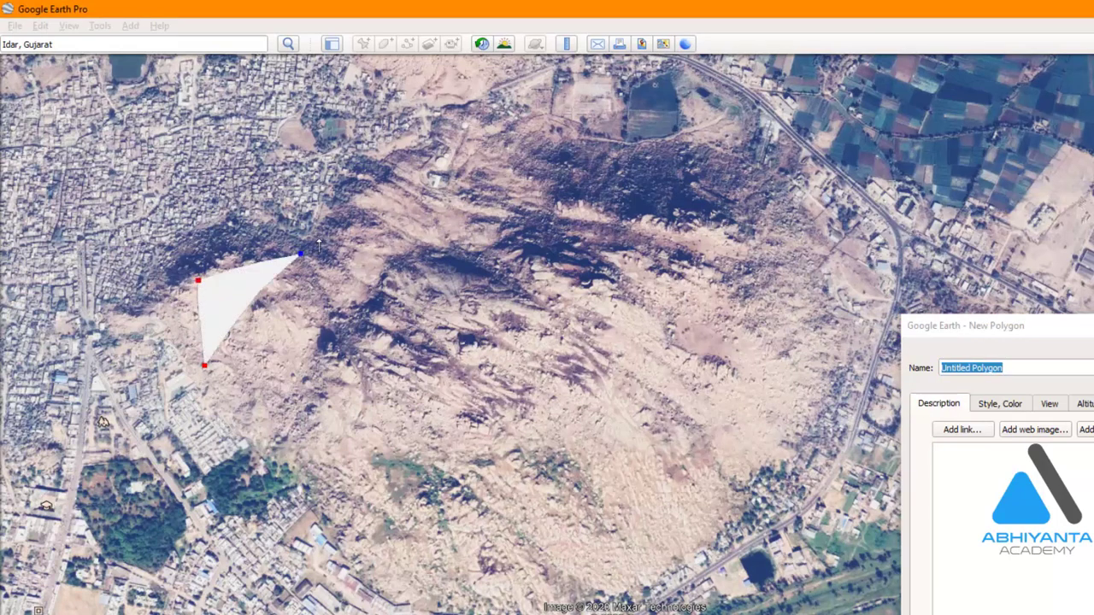
left_click(369, 177)
left_click(461, 120)
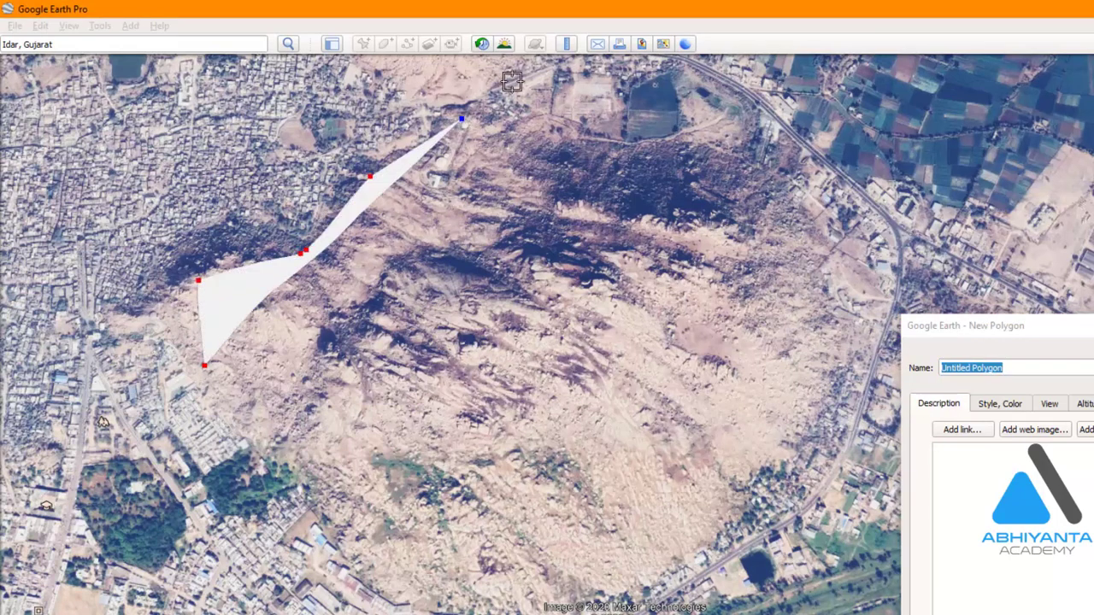
left_click(530, 78)
left_click(610, 65)
left_click(667, 89)
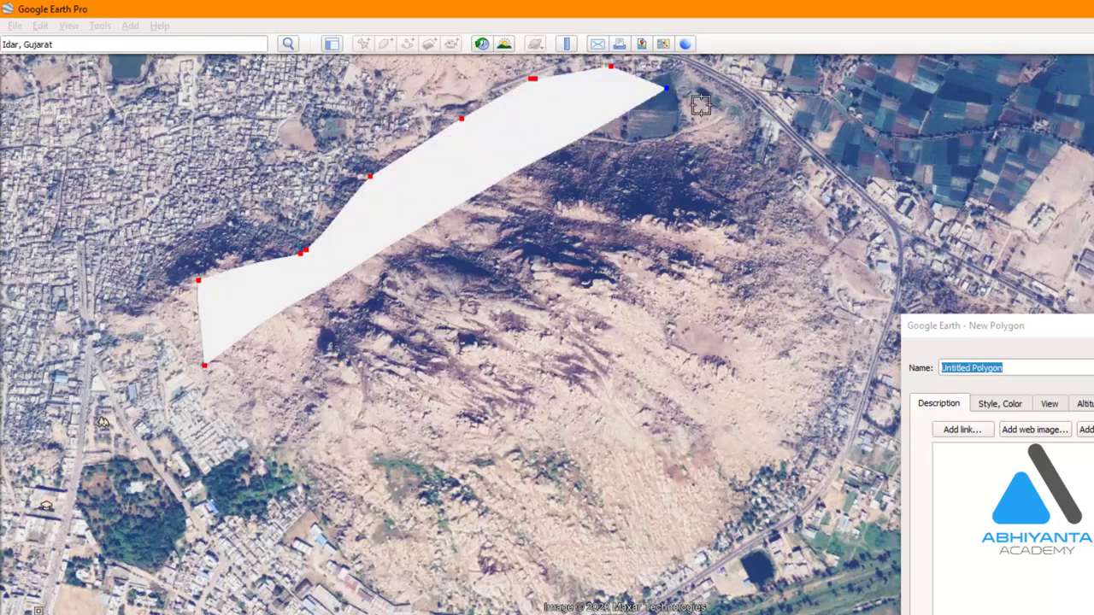
left_click(721, 135)
left_click(769, 178)
left_click(799, 232)
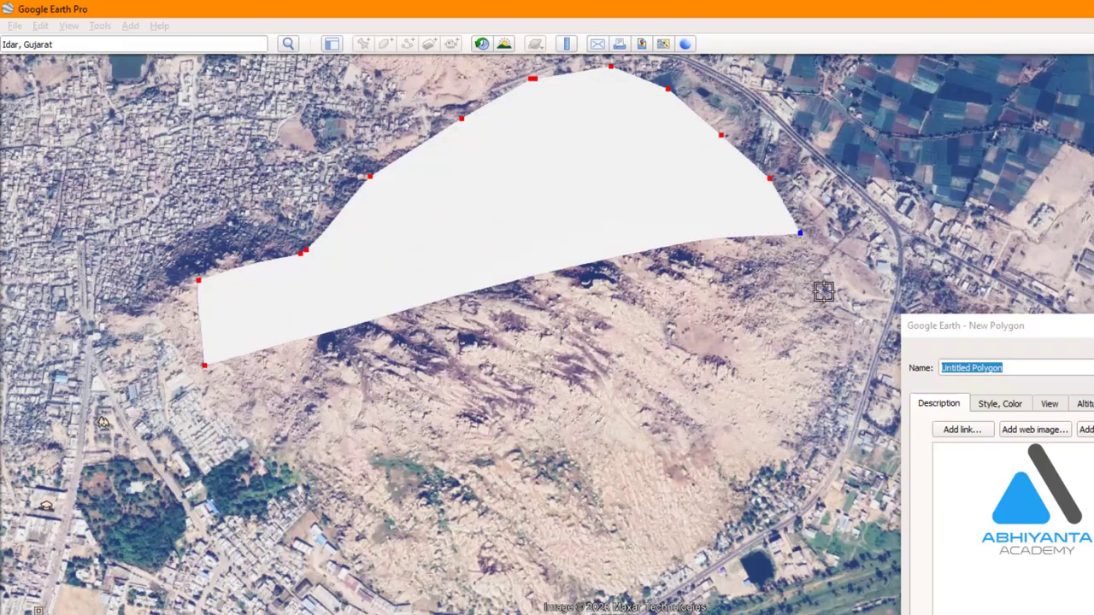
left_click(824, 294)
left_click(822, 365)
left_click(763, 443)
left_click(701, 519)
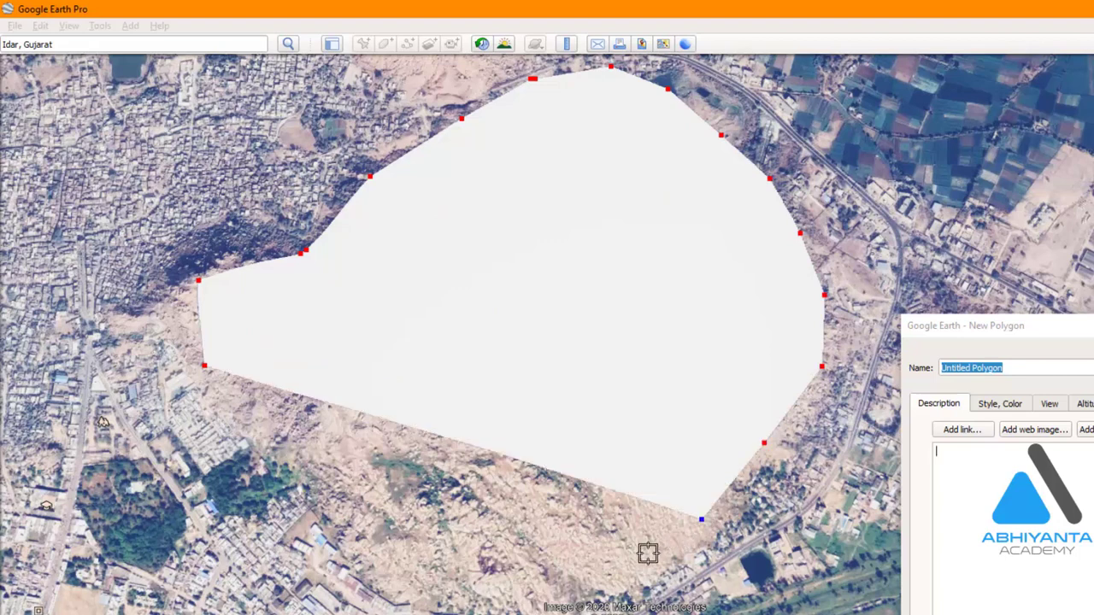
left_click(647, 555)
left_click(578, 595)
left_click(477, 594)
left_click(392, 575)
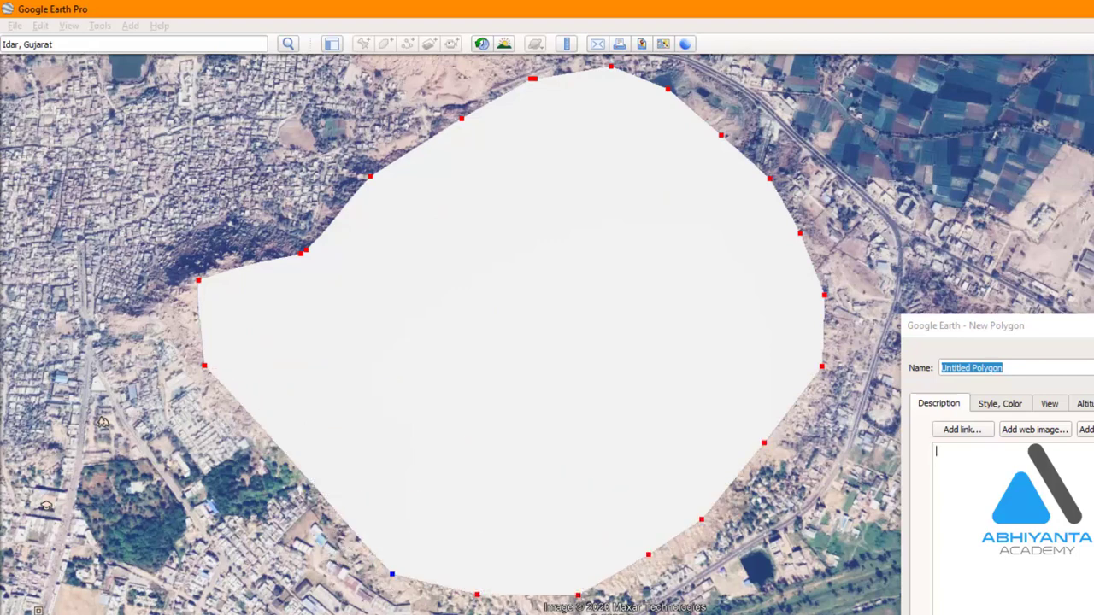
Step: Name the new polygon "Sample contour"
left_click(1092, 332)
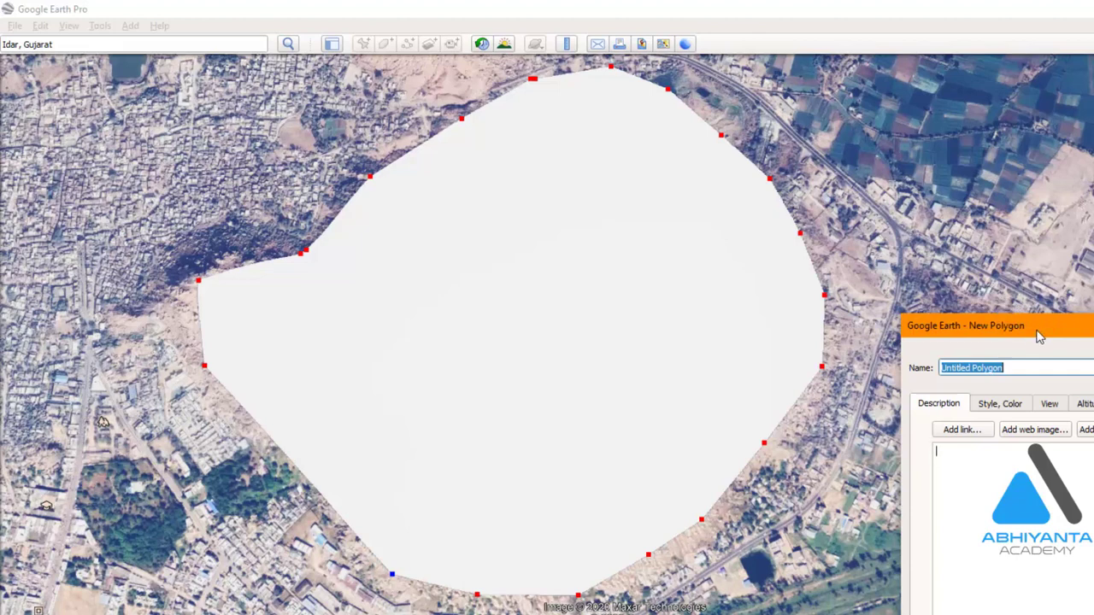
left_click_drag(1038, 334, 699, 159)
left_click_drag(646, 197, 614, 199)
triple_click(605, 199)
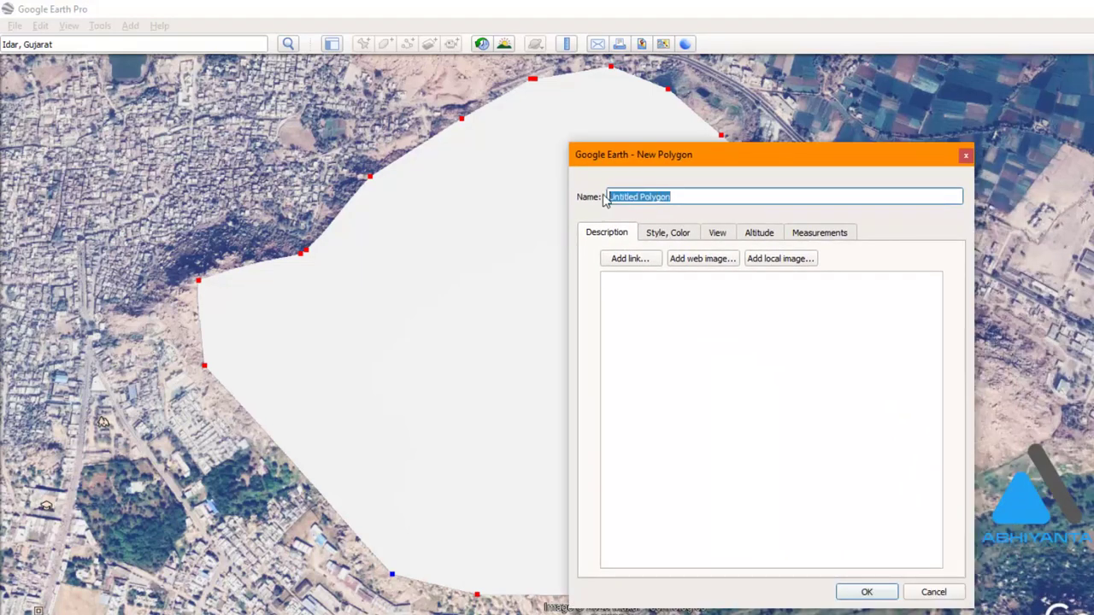
type("Sample contour")
Step: Style the polygon's area as Outlined with red lines, and accept the new polygon
left_click(663, 236)
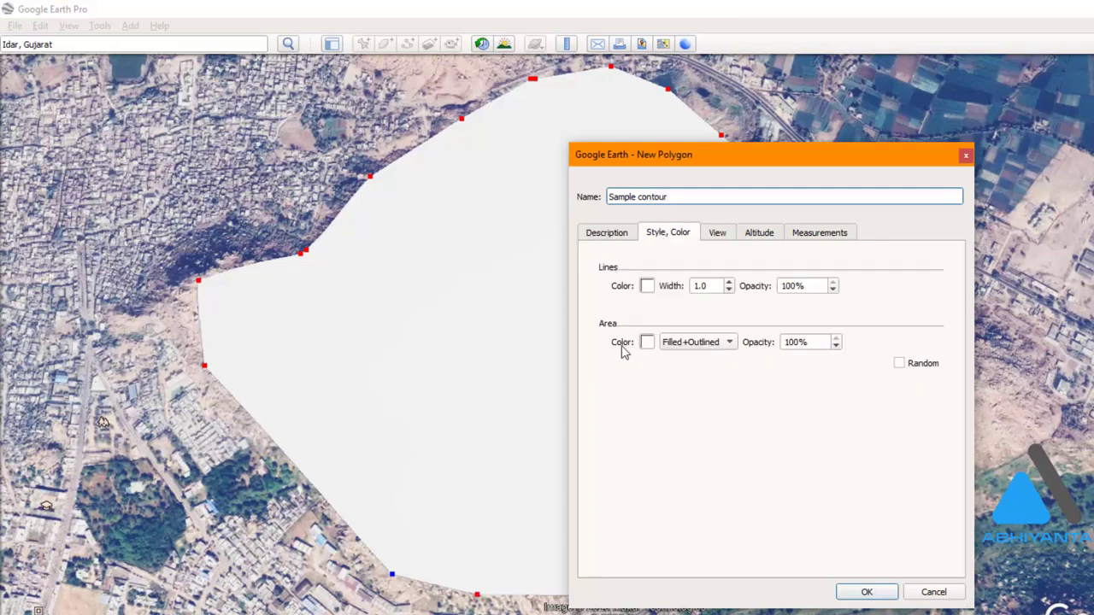
left_click(692, 344)
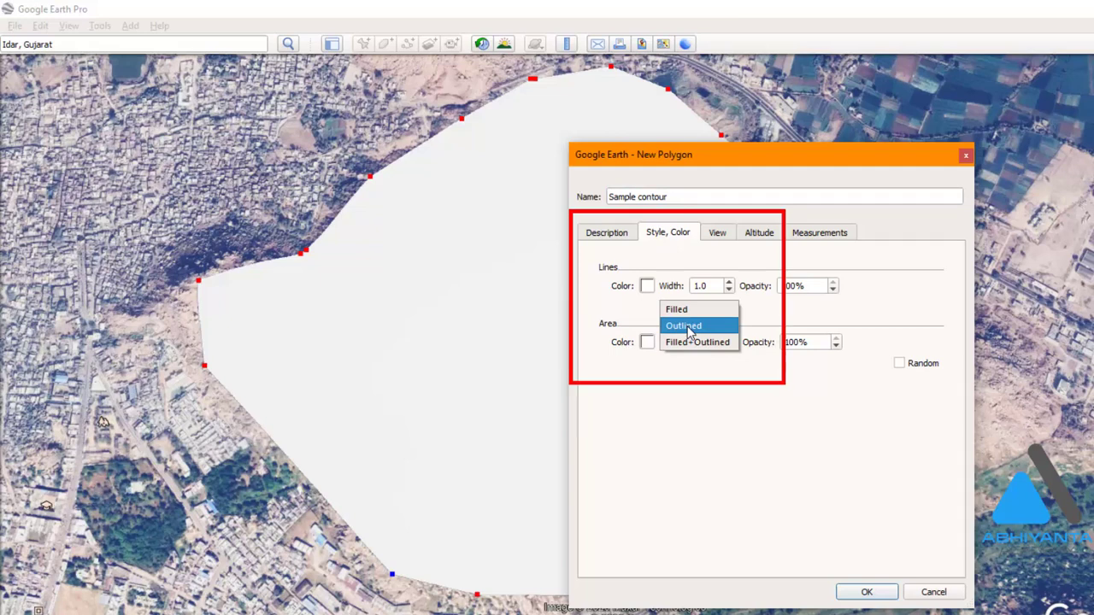
left_click(690, 328)
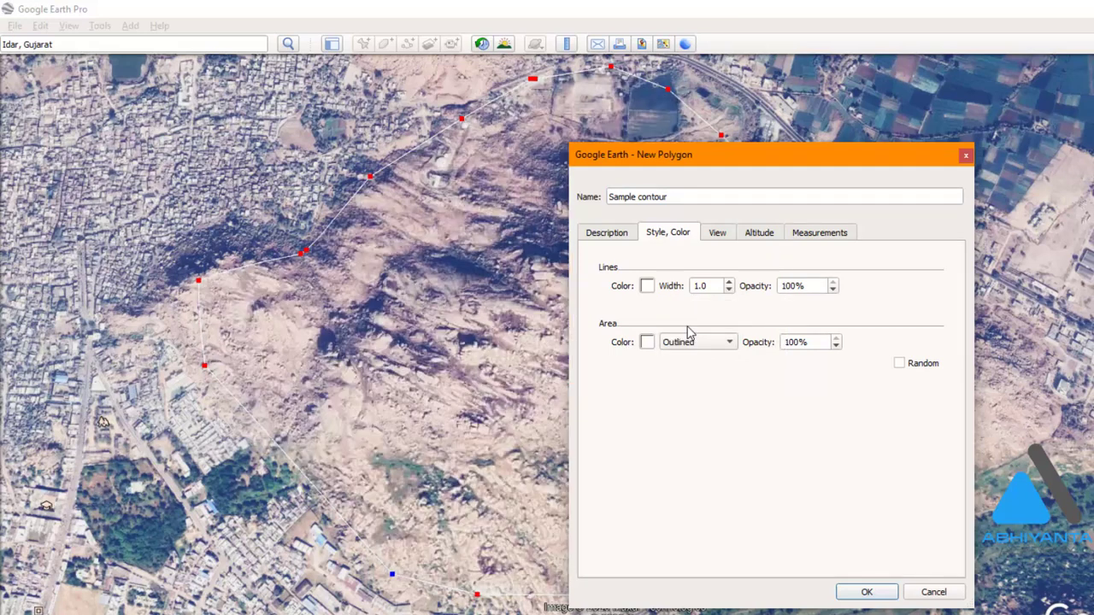
left_click(647, 286)
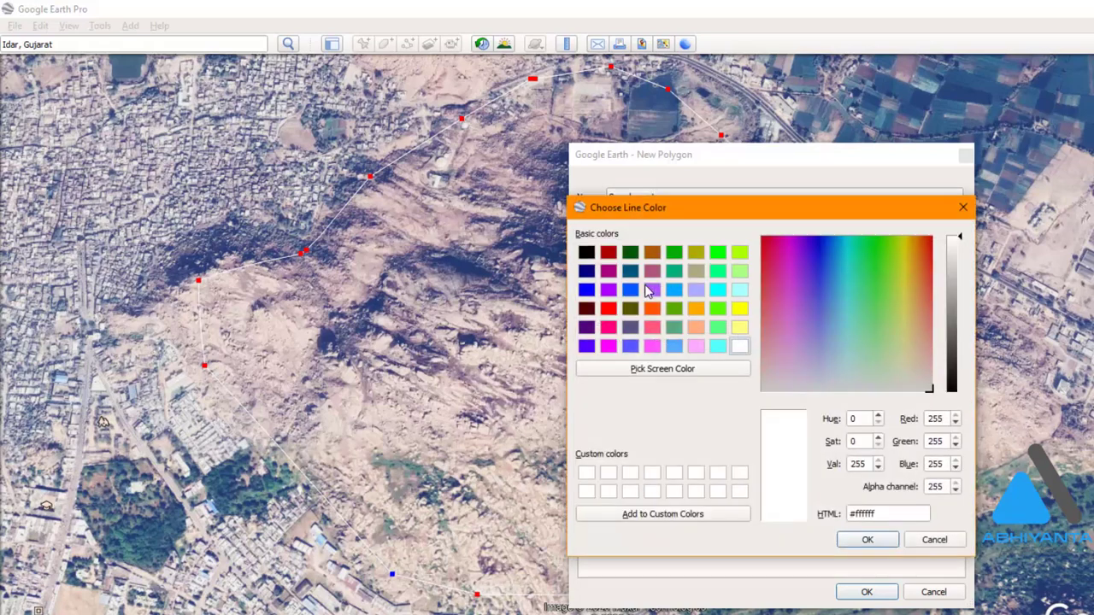
left_click(607, 311)
left_click(853, 541)
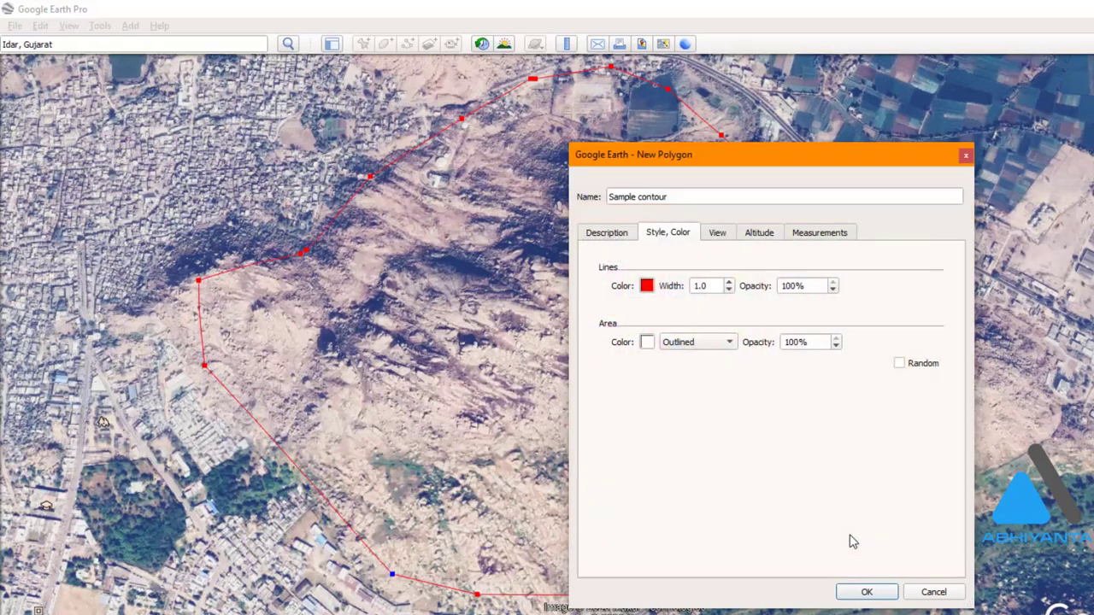
left_click(864, 593)
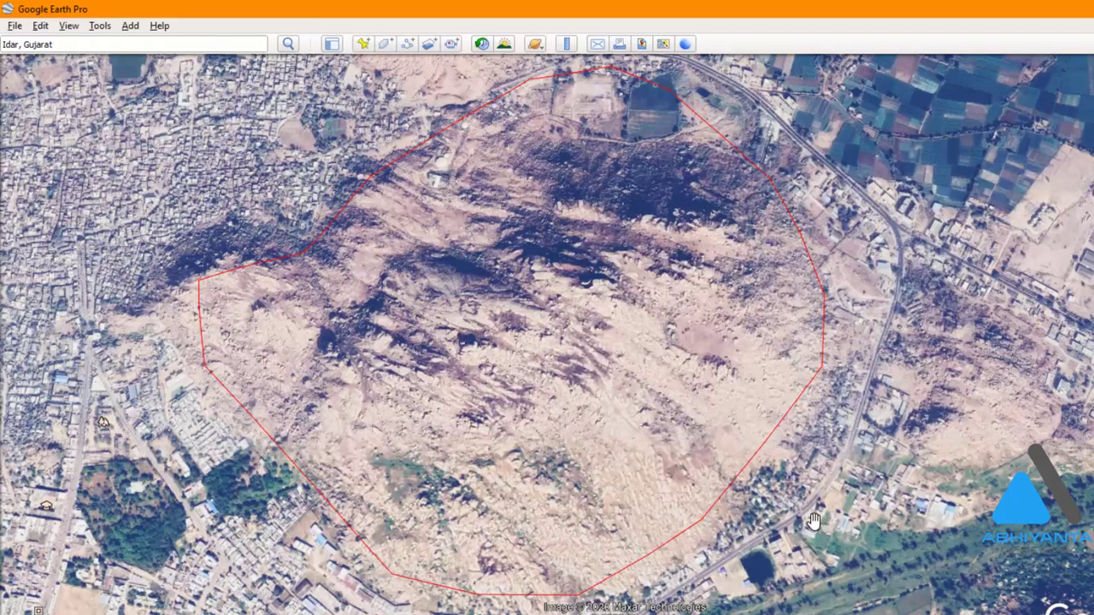
Step: Save the Sample contour polygon from the places list to the Desktop as a Kml file named "Sample contour"
left_click(332, 44)
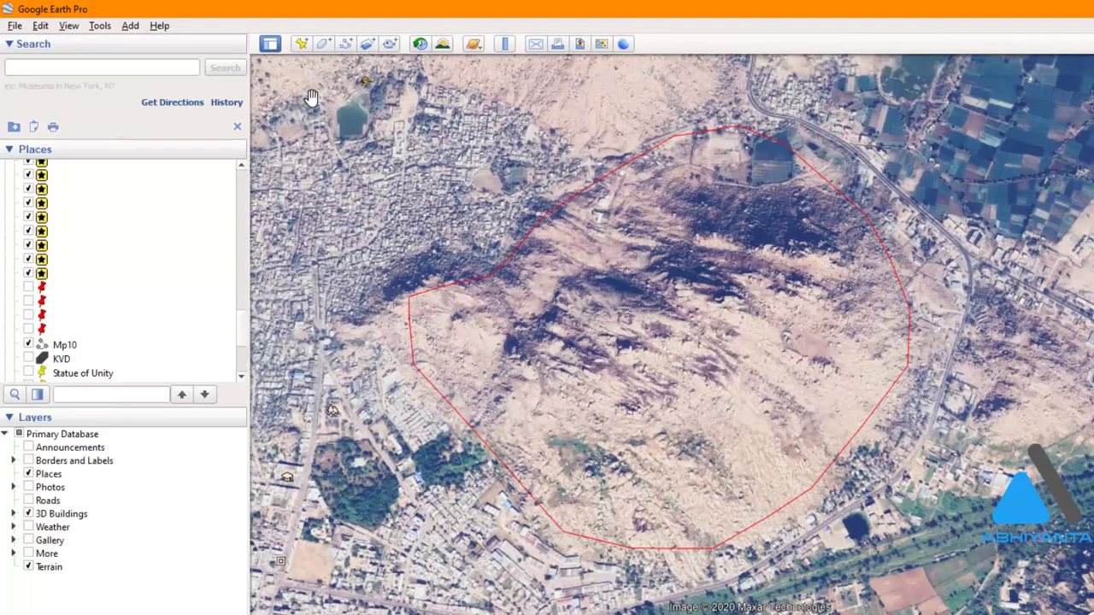
scroll(218, 318, "down", 5)
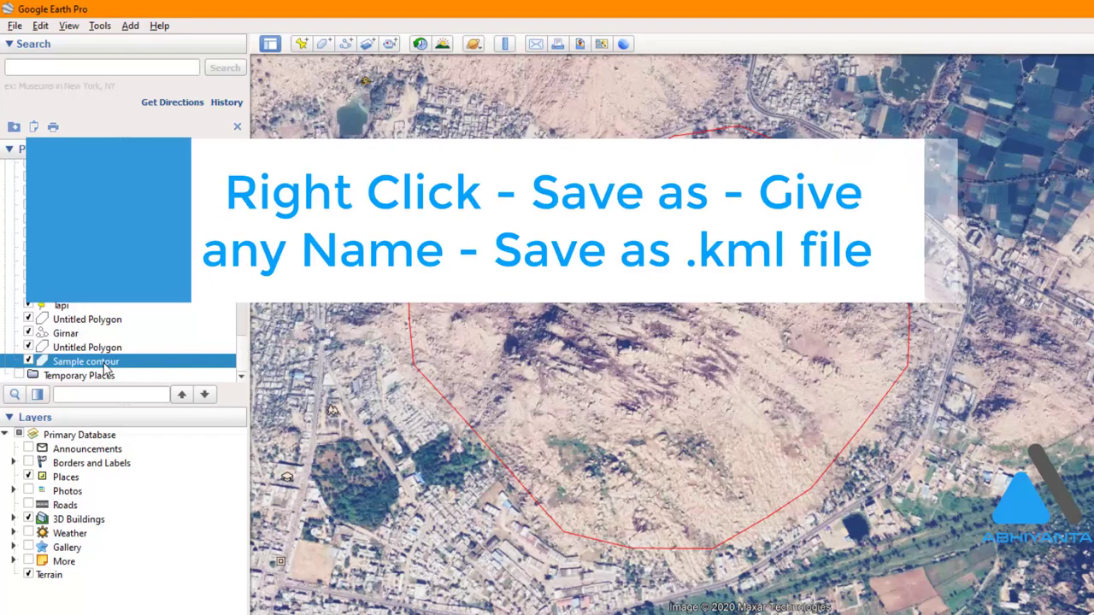
right_click(104, 365)
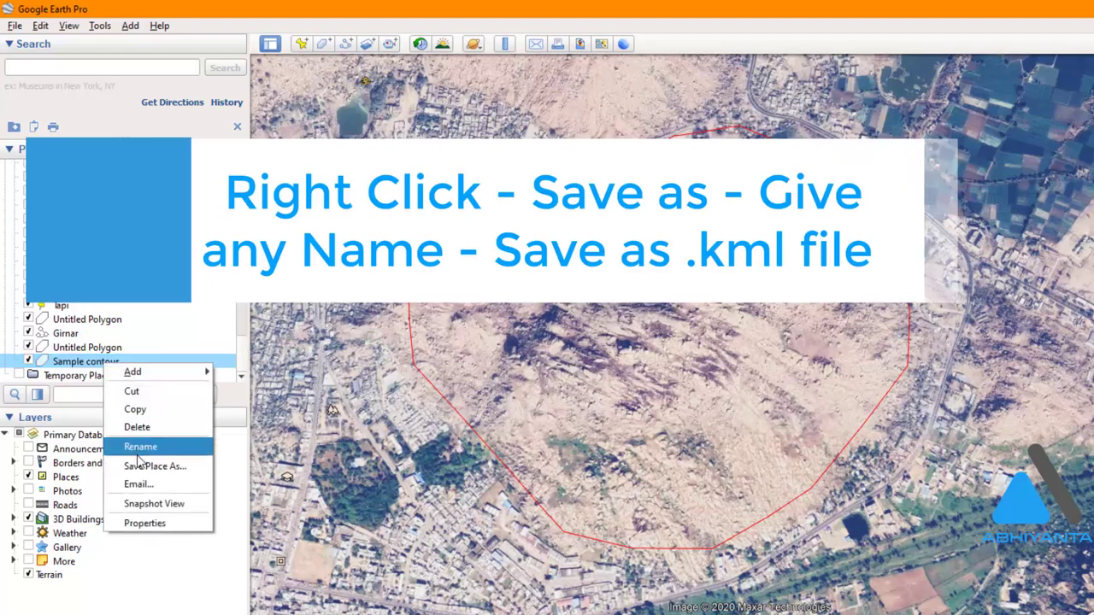
left_click(141, 467)
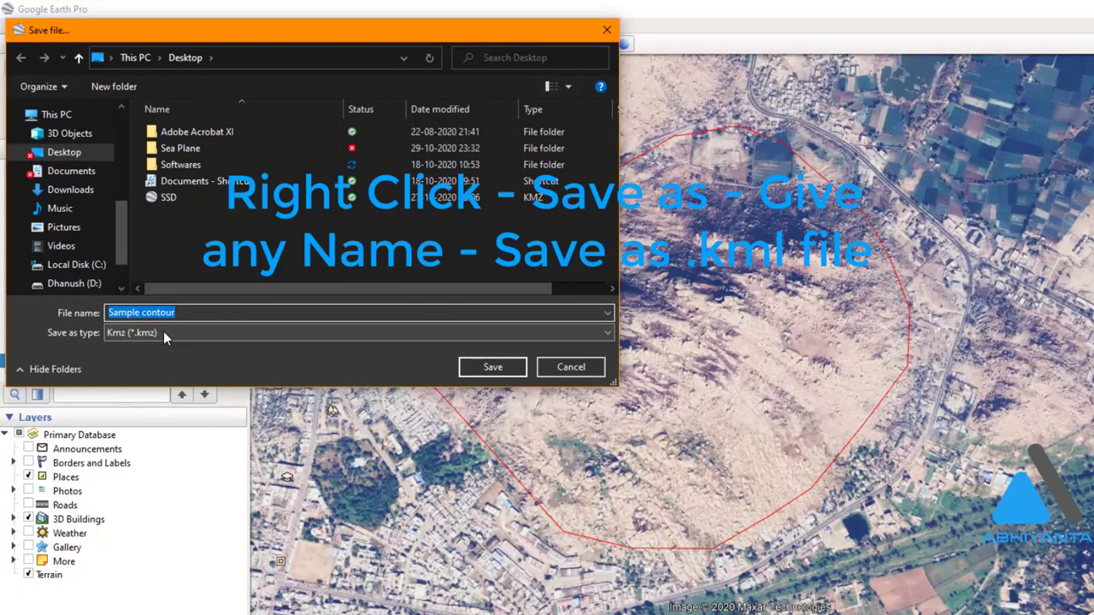
left_click(164, 332)
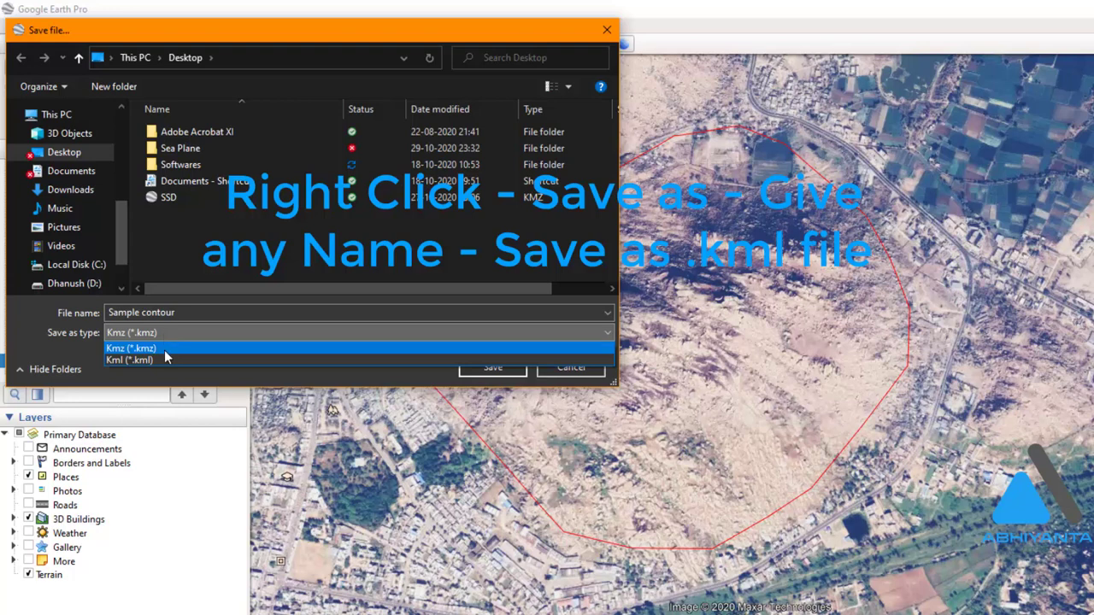
left_click(164, 359)
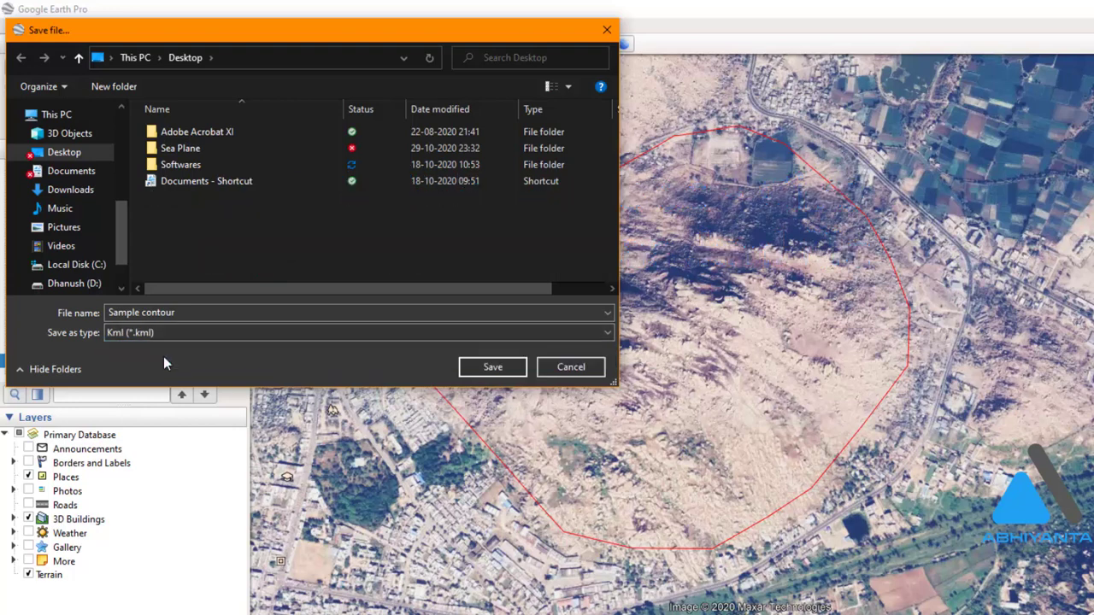
left_click(71, 153)
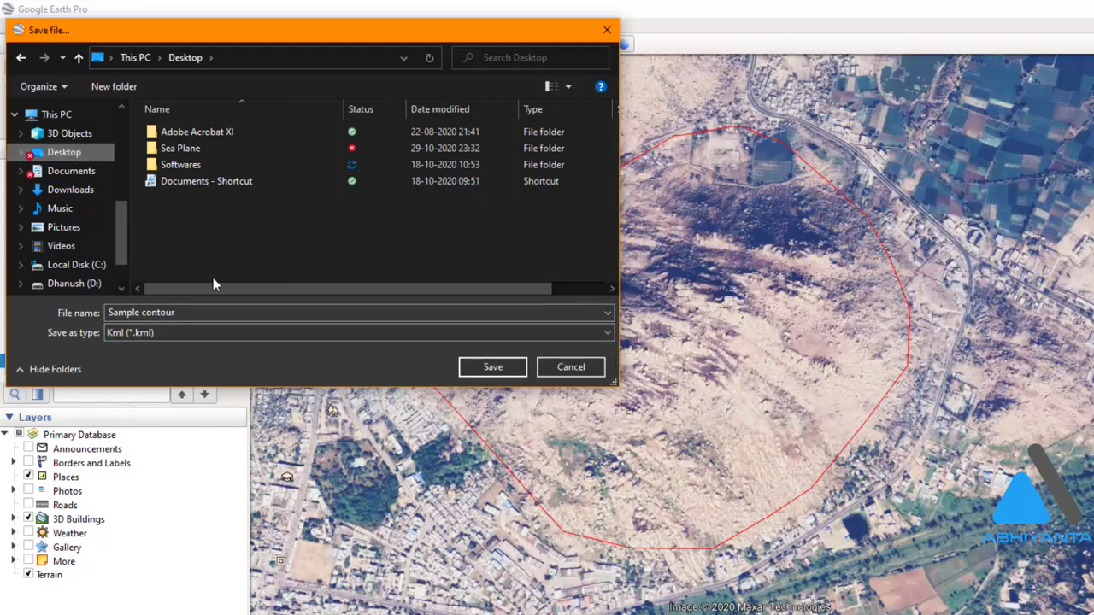
left_click(492, 367)
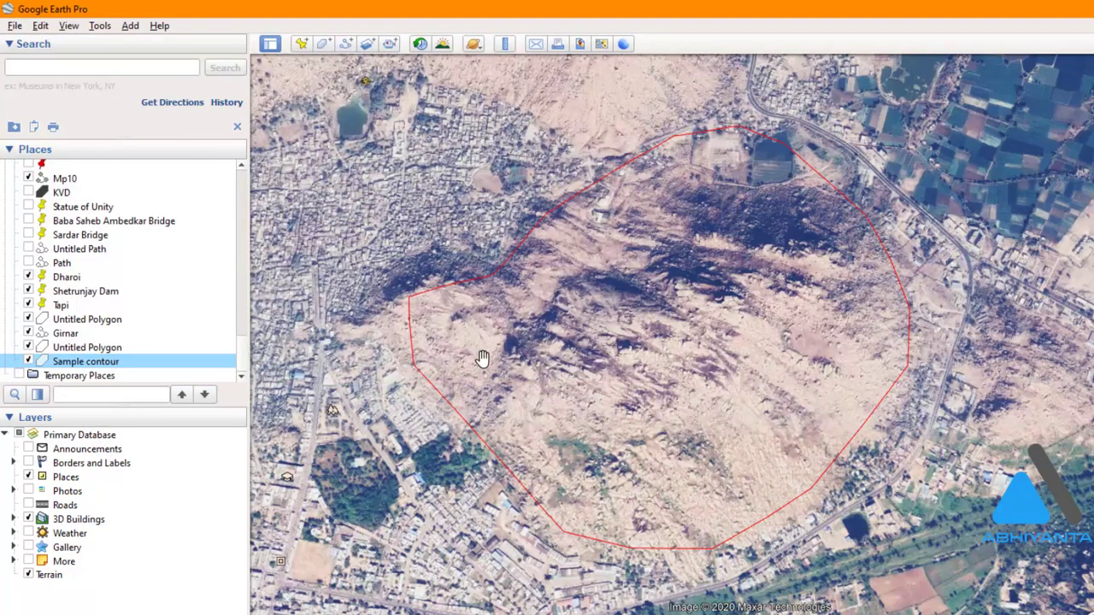
Step: Switch to Global Mapper and open the data file Sample contour.kml from the Desktop
mouse_move(746, 614)
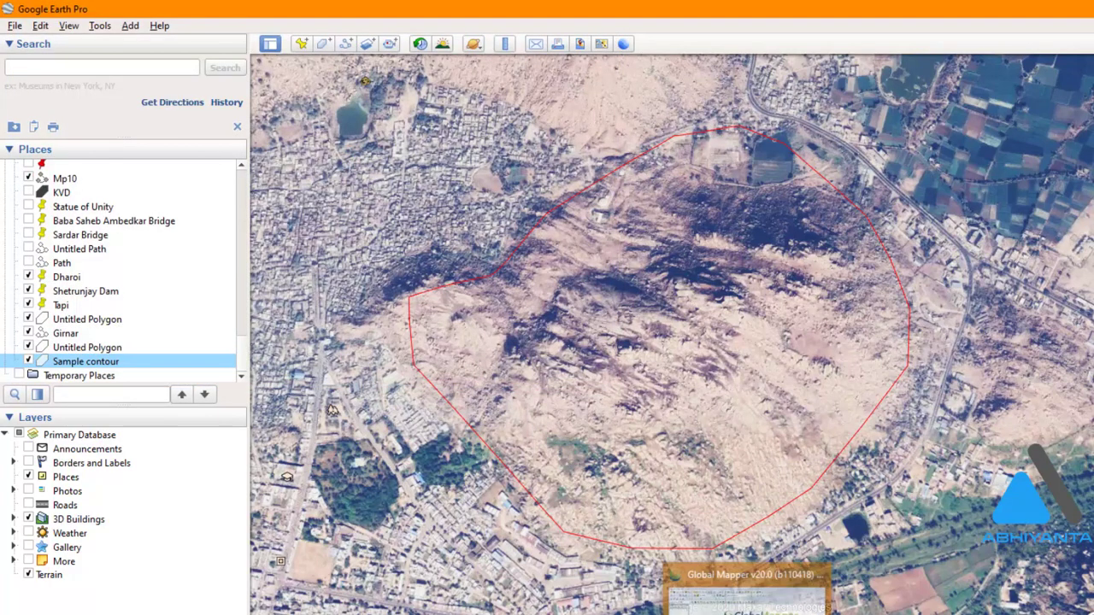
left_click(746, 611)
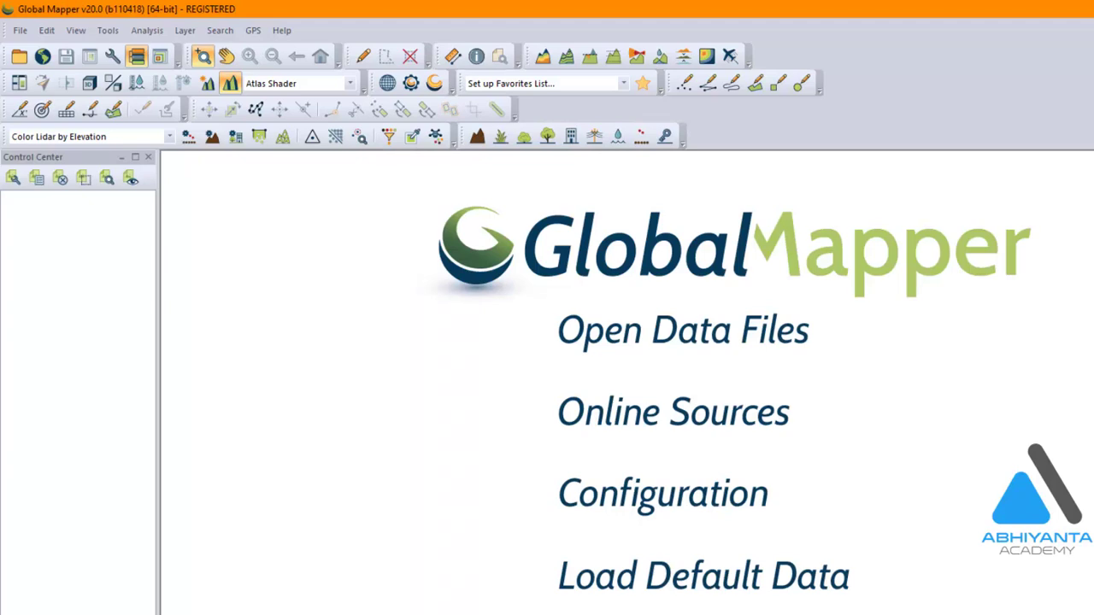
left_click(599, 340)
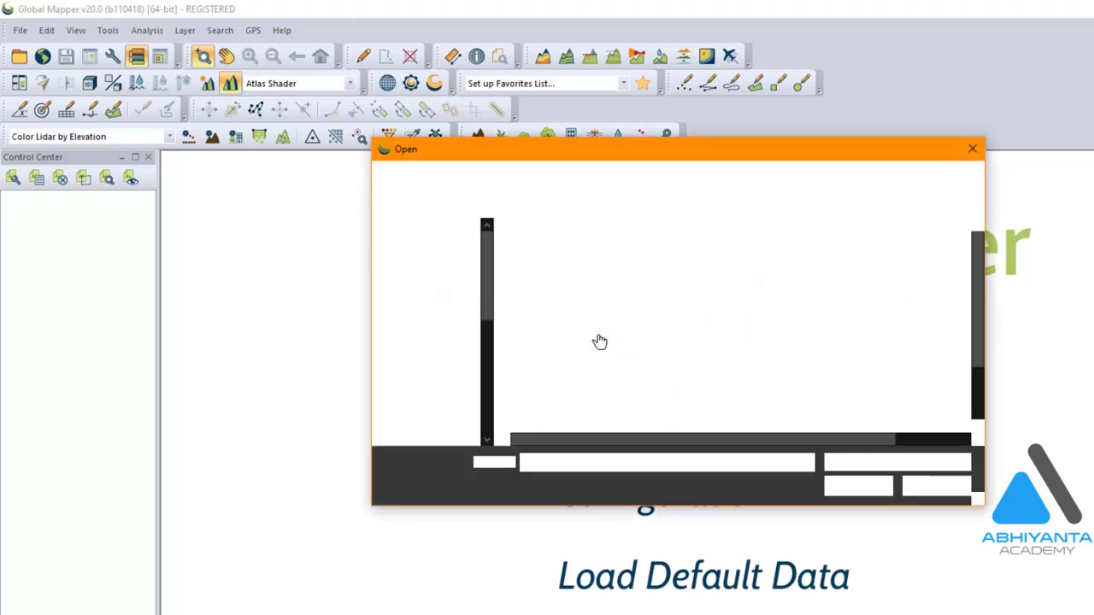
left_click(430, 258)
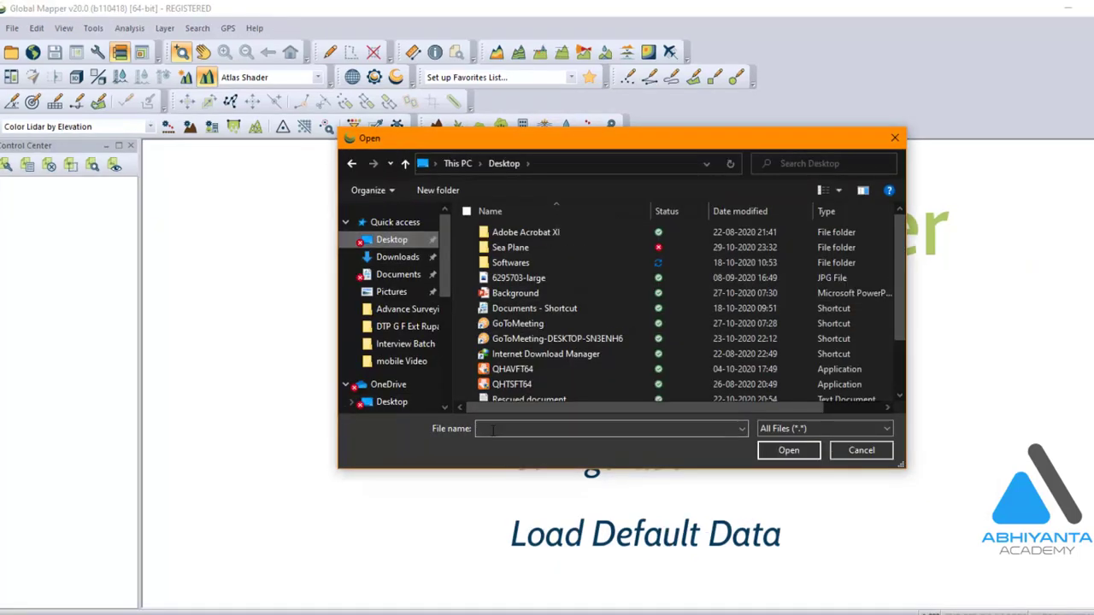
left_click(493, 430)
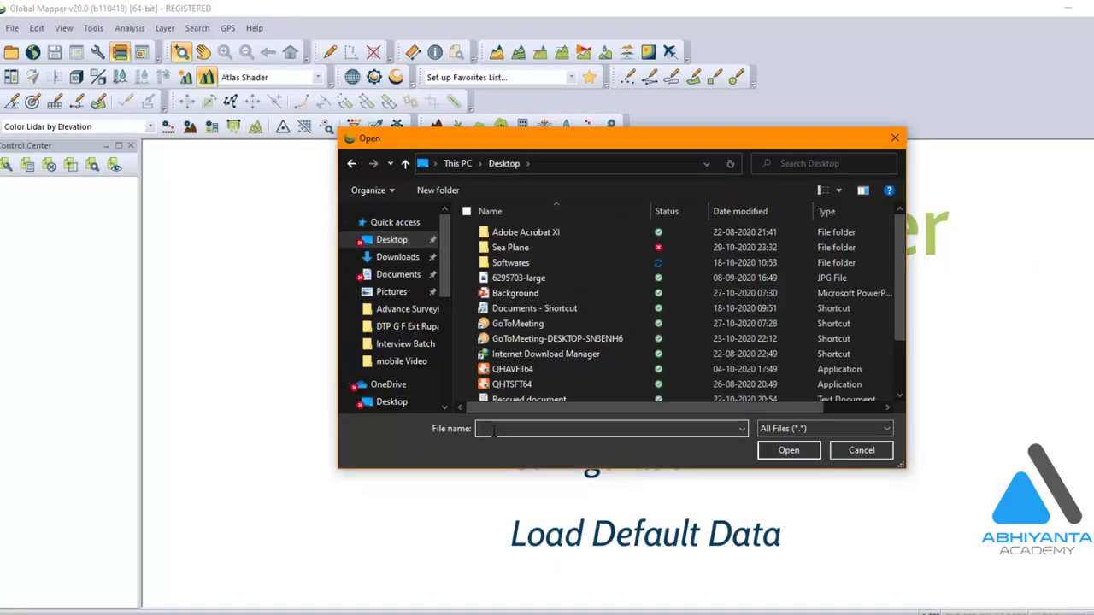
type("sa")
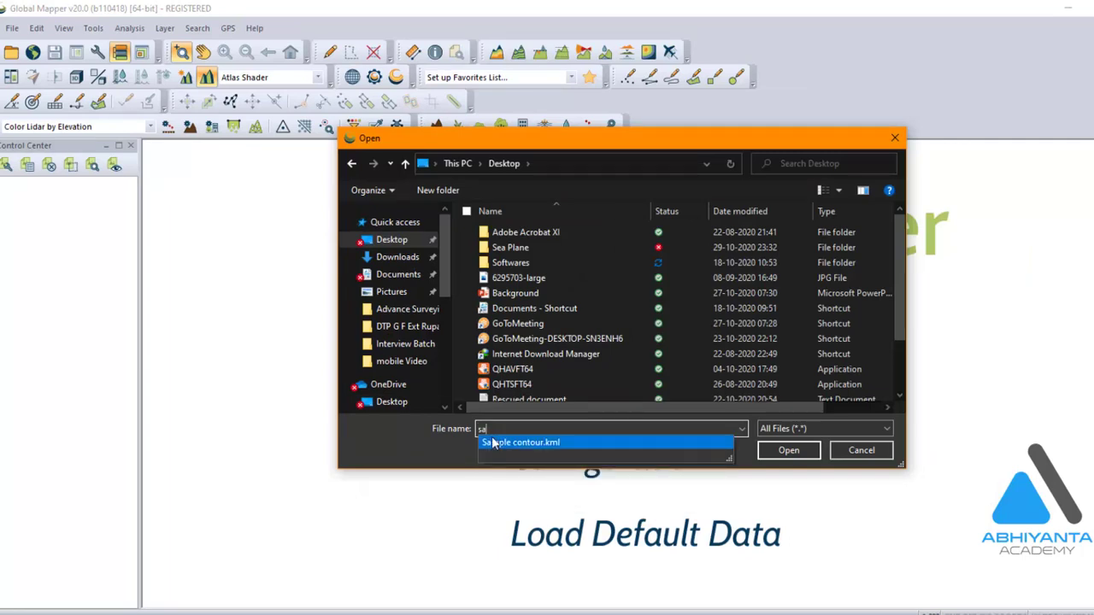
left_click(492, 443)
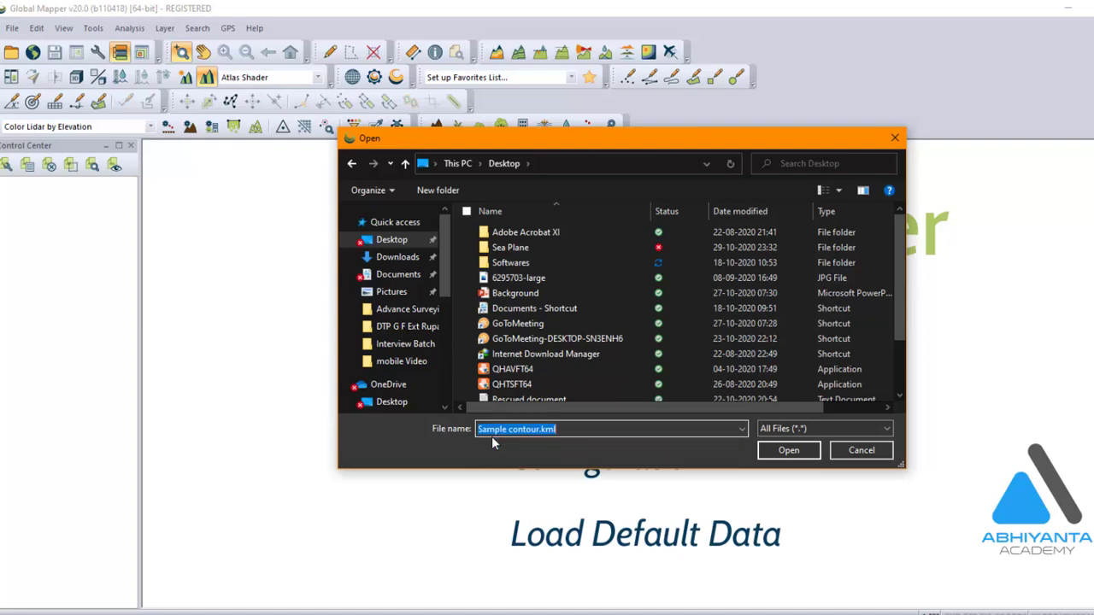
left_click(769, 451)
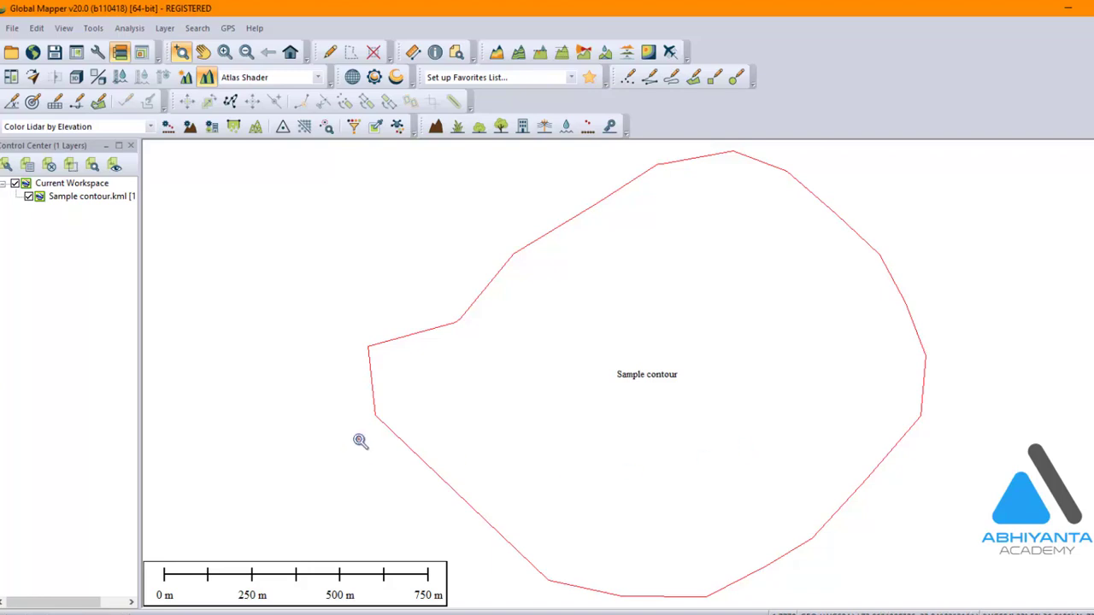
Step: Download the ASTER GDEM v2 Worldwide Elevation Data for the current screen bounds, and hide the resulting elevation layer
left_click(12, 28)
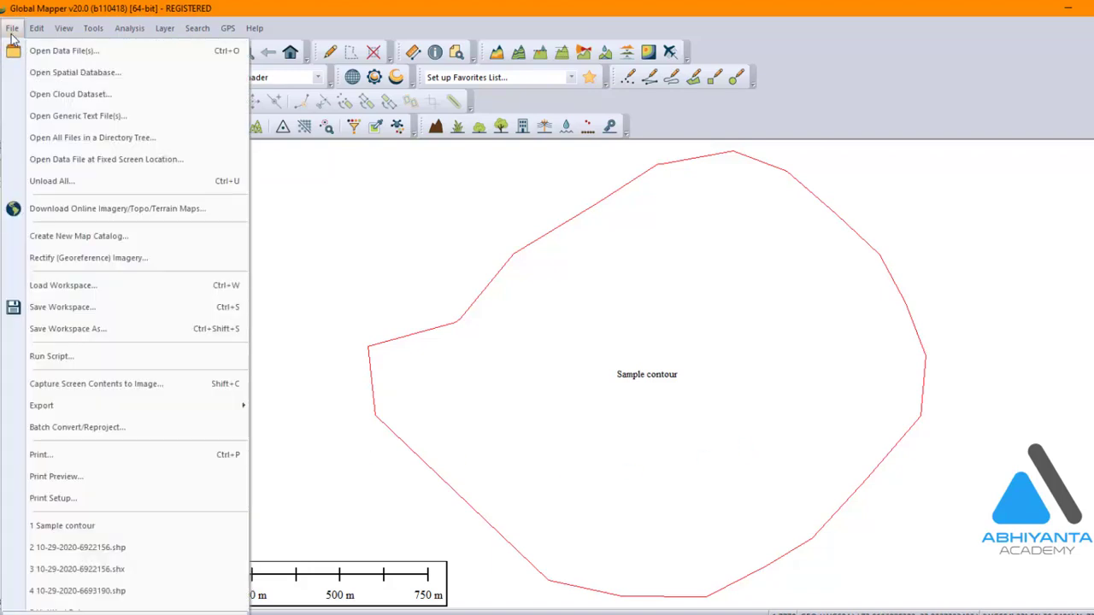
left_click(59, 213)
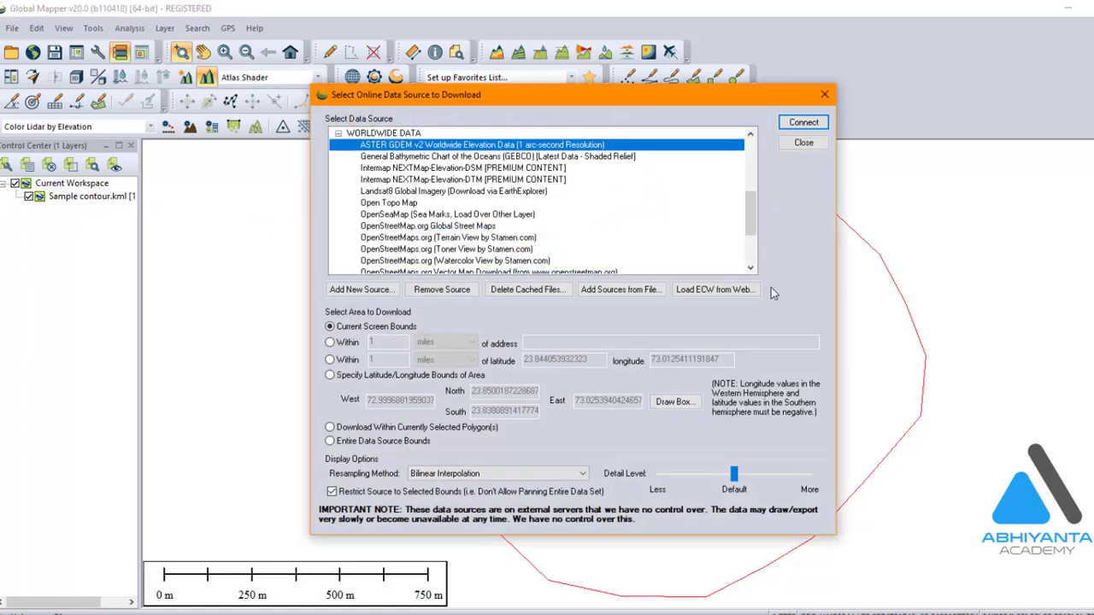
left_click(750, 268)
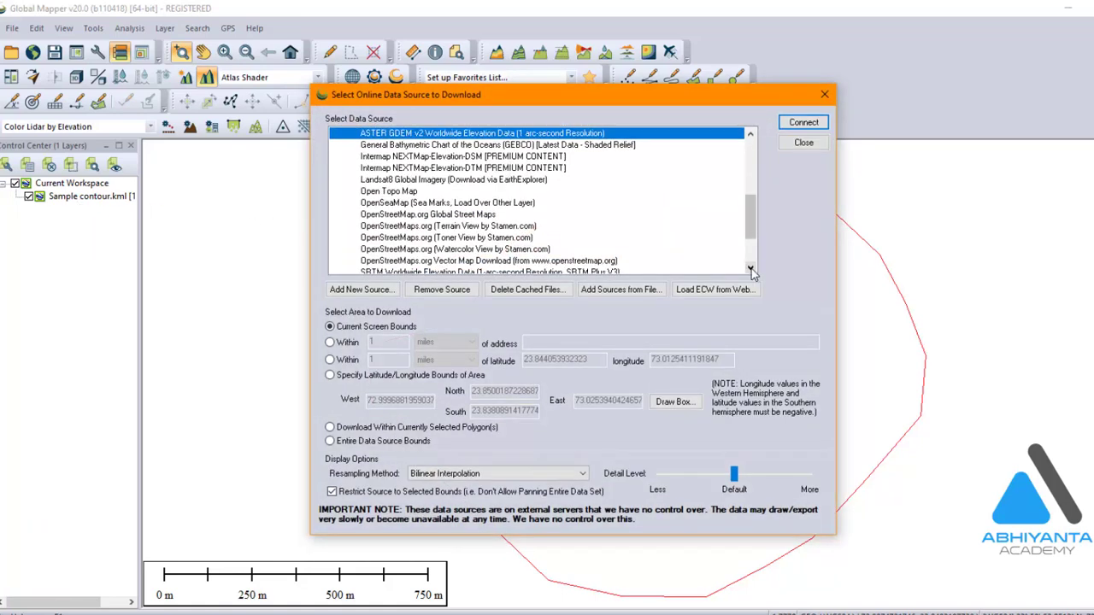
left_click_drag(751, 229, 750, 208)
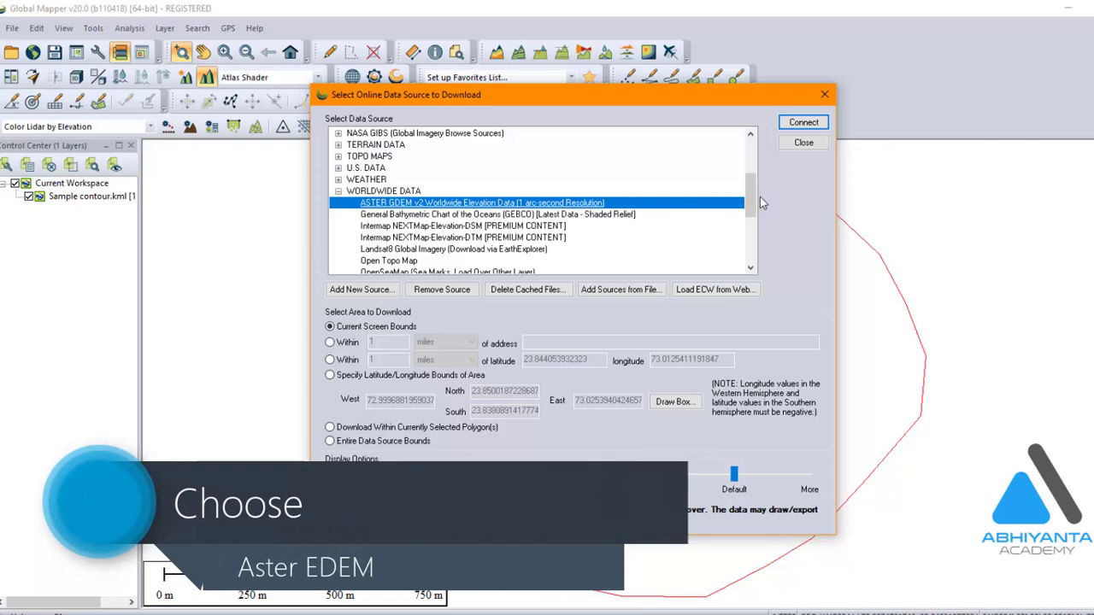
left_click_drag(750, 202, 725, 169)
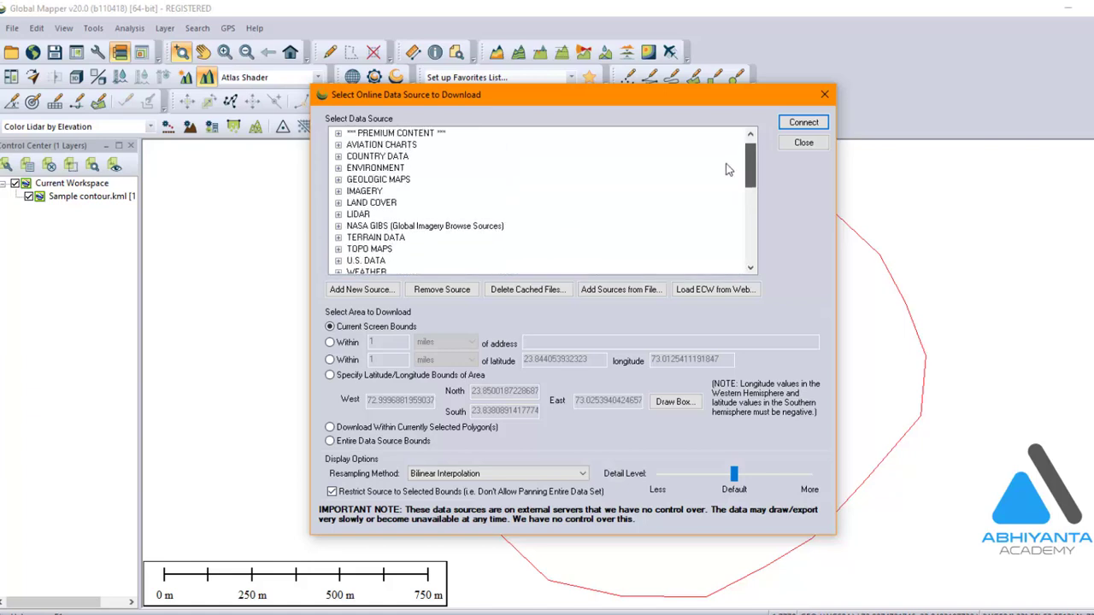
left_click_drag(726, 169, 726, 207)
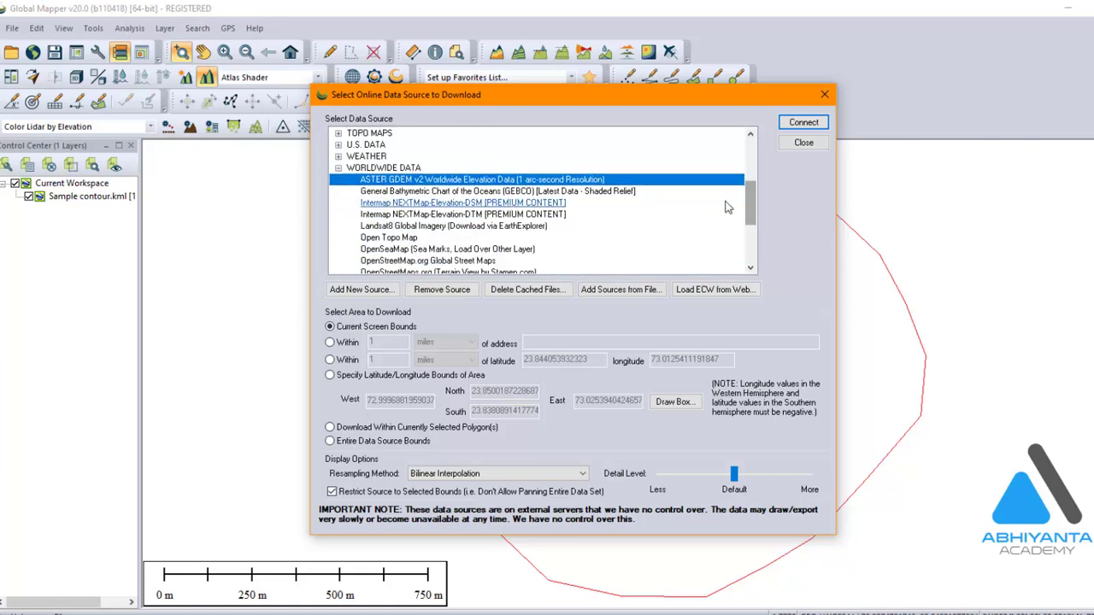
left_click(798, 127)
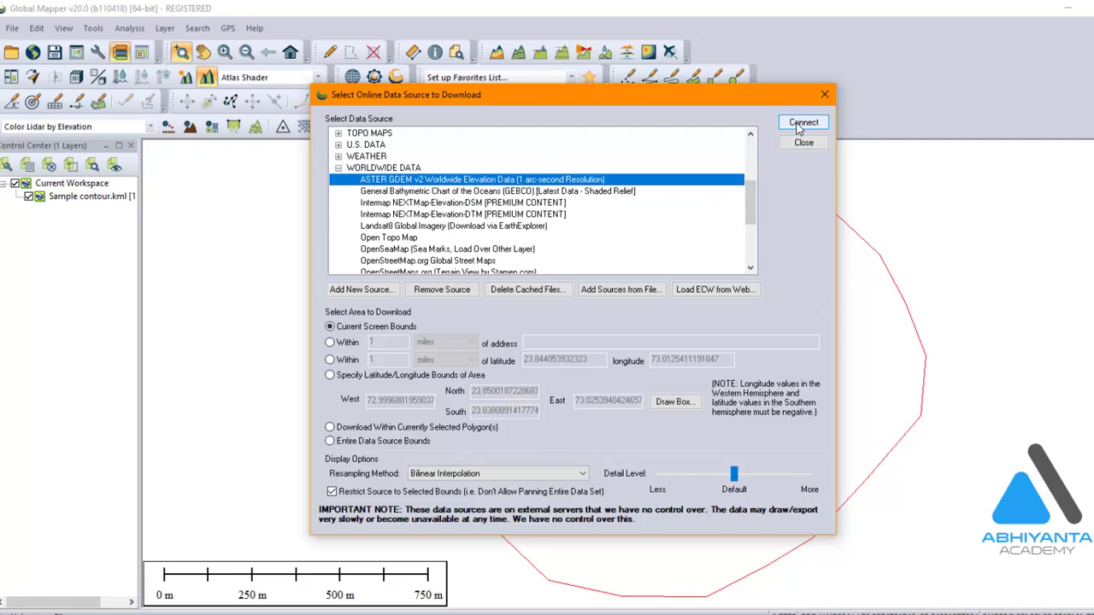
left_click(798, 126)
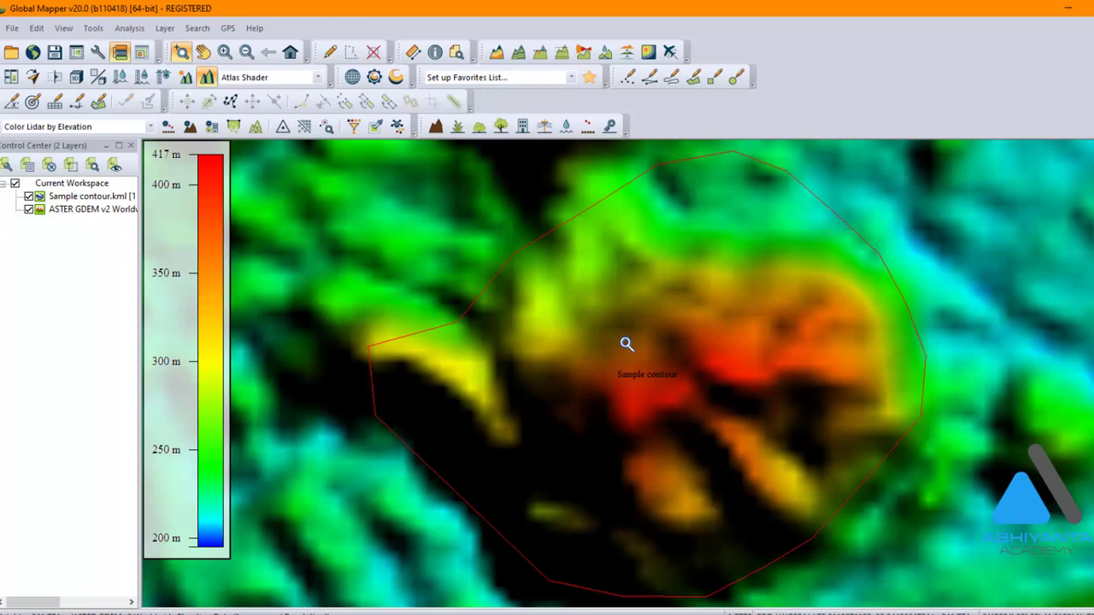
left_click(28, 210)
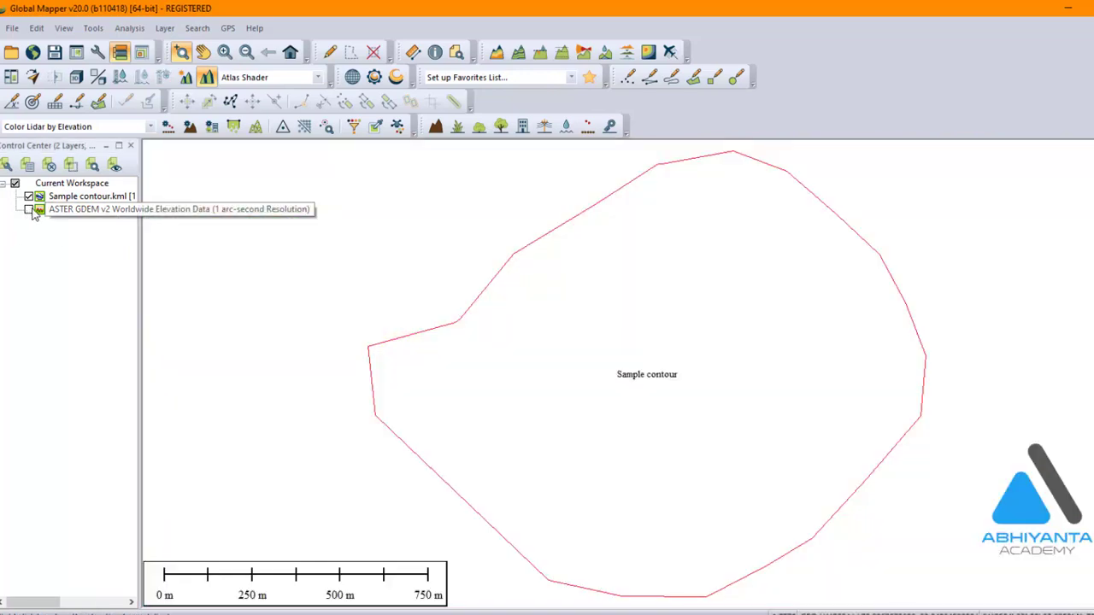
left_click(41, 211)
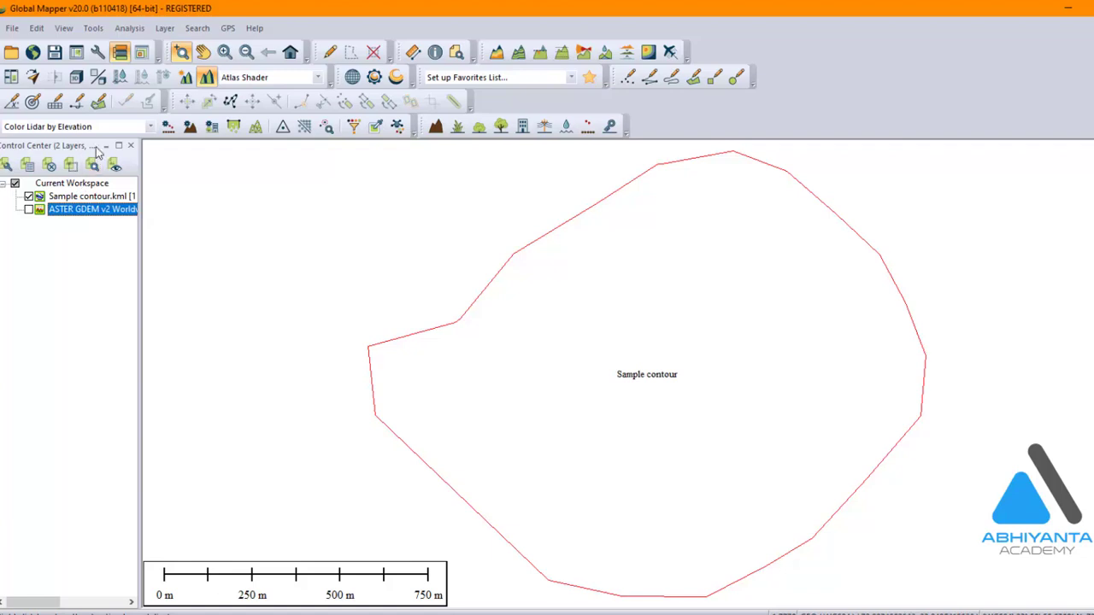
Step: Create a grid anchored at the polygon's westernmost vertex, with a rotation angle of 1 degree
left_click(54, 104)
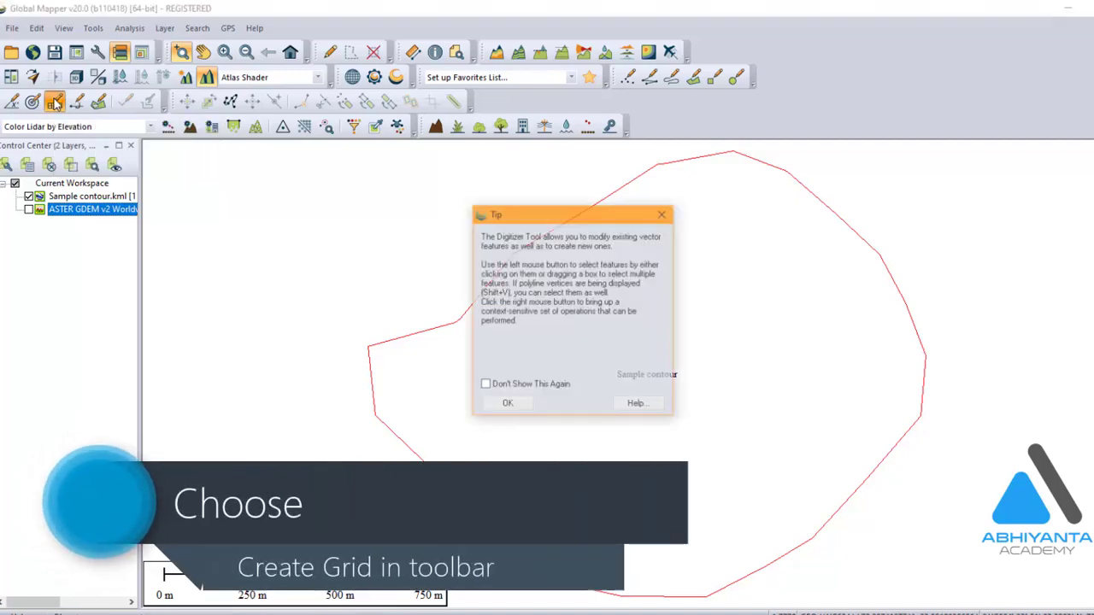
left_click(507, 405)
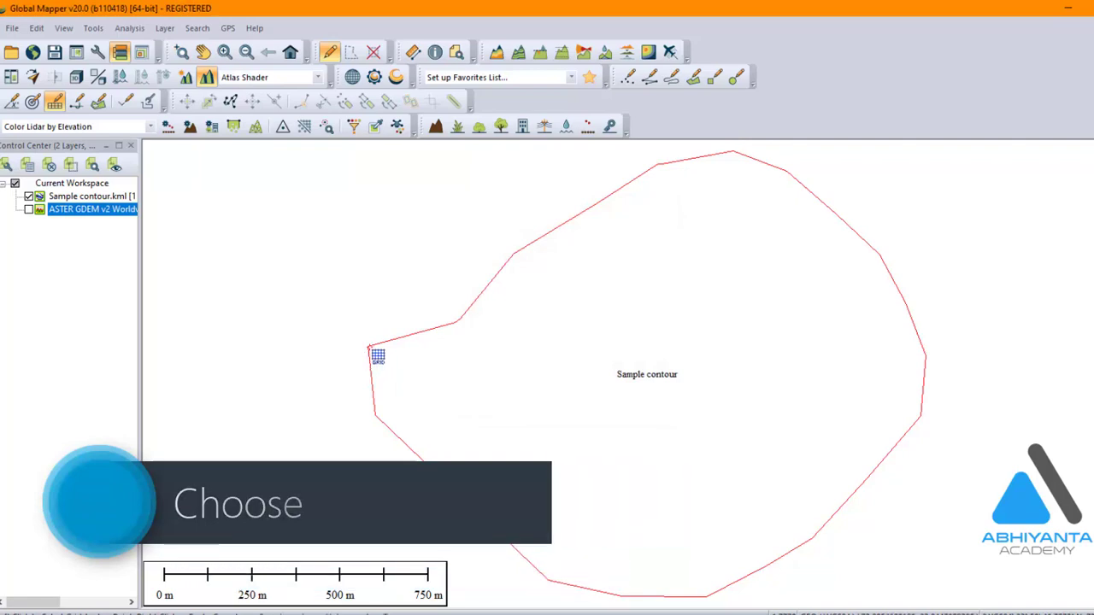
left_click(368, 349)
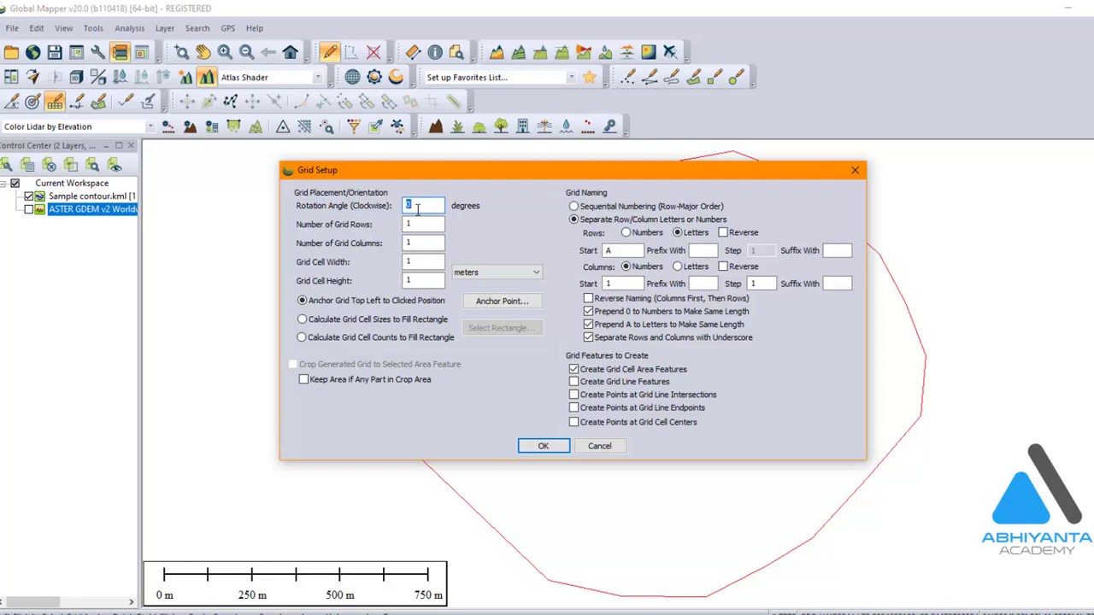
double_click(408, 205)
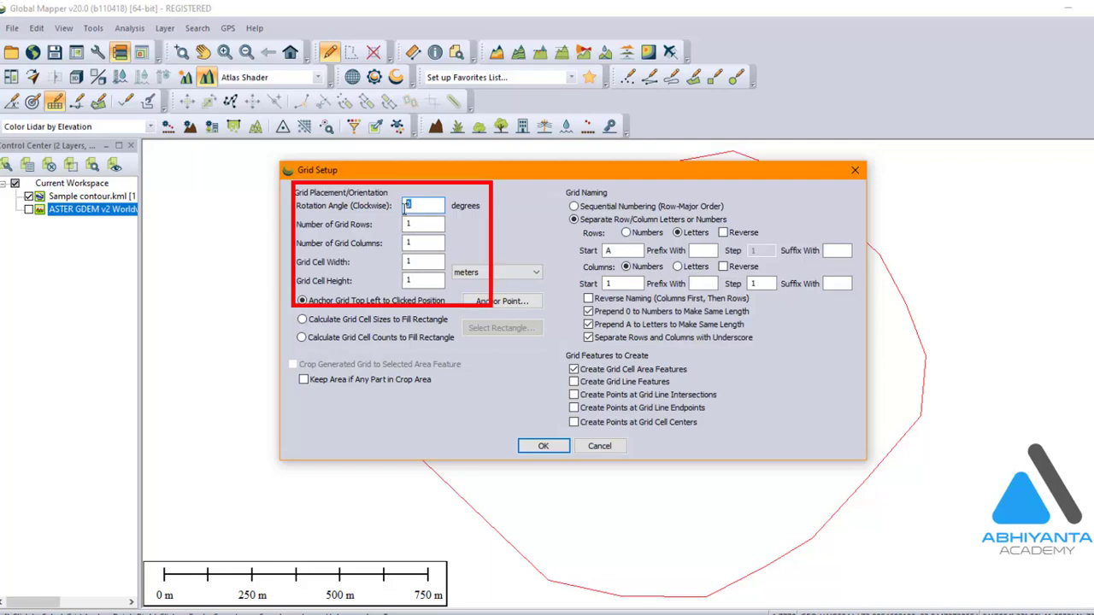
type("1")
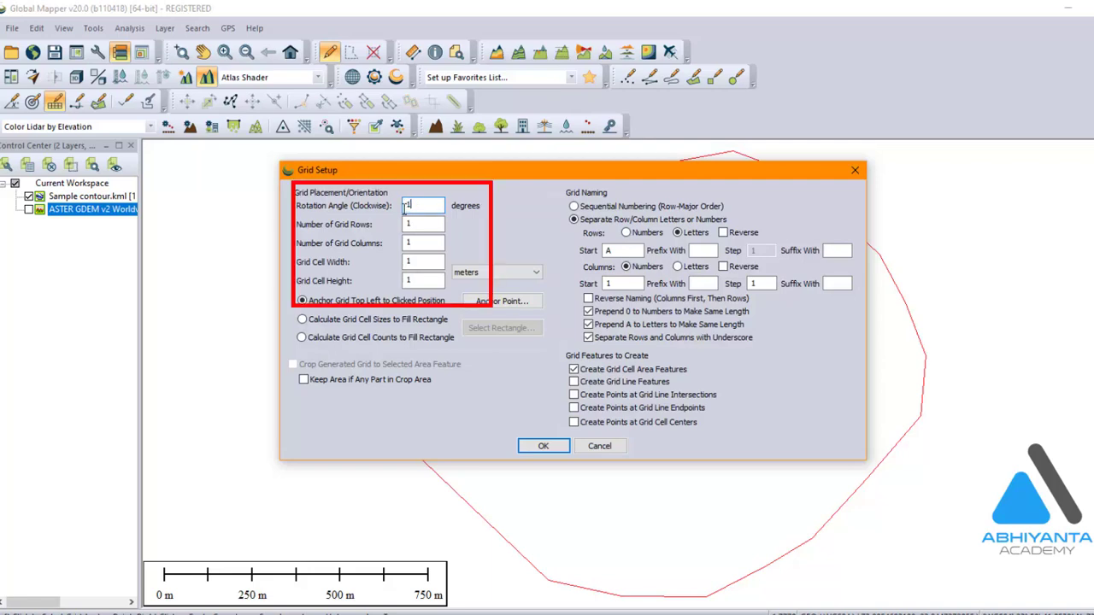
left_click(542, 446)
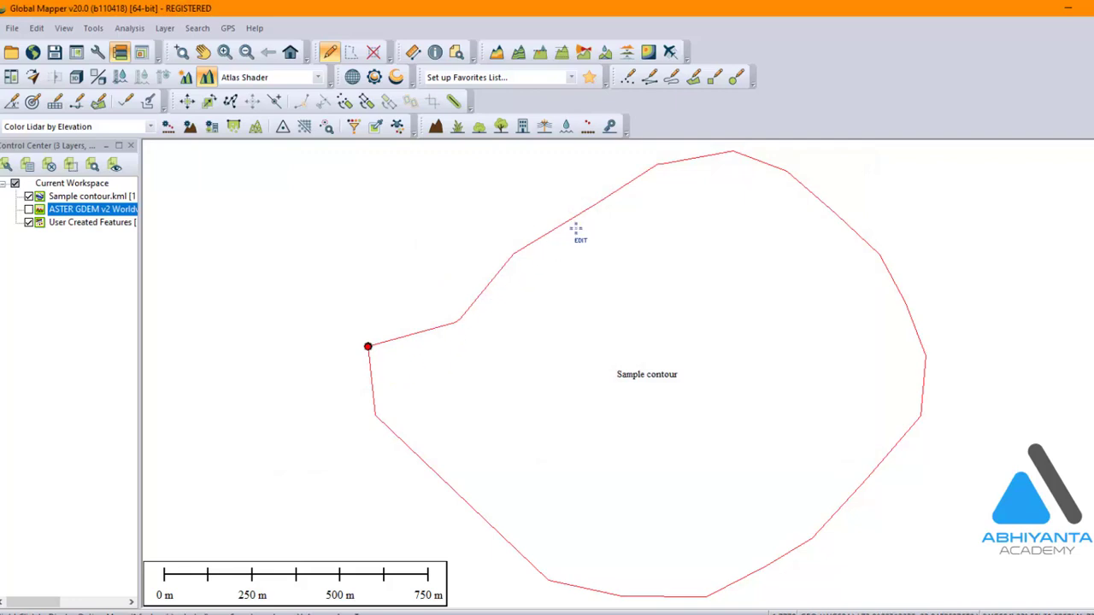
Step: Select the Sample contour polygon and download the ASTER GDEM v2 elevation data within the currently selected polygon only
left_click(878, 465)
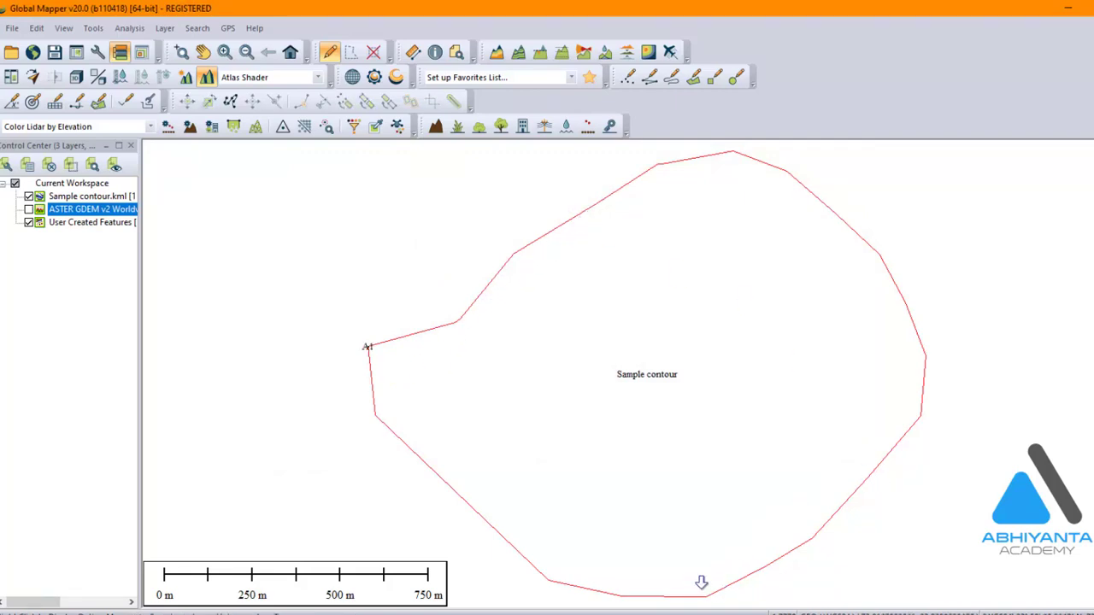
left_click(614, 585)
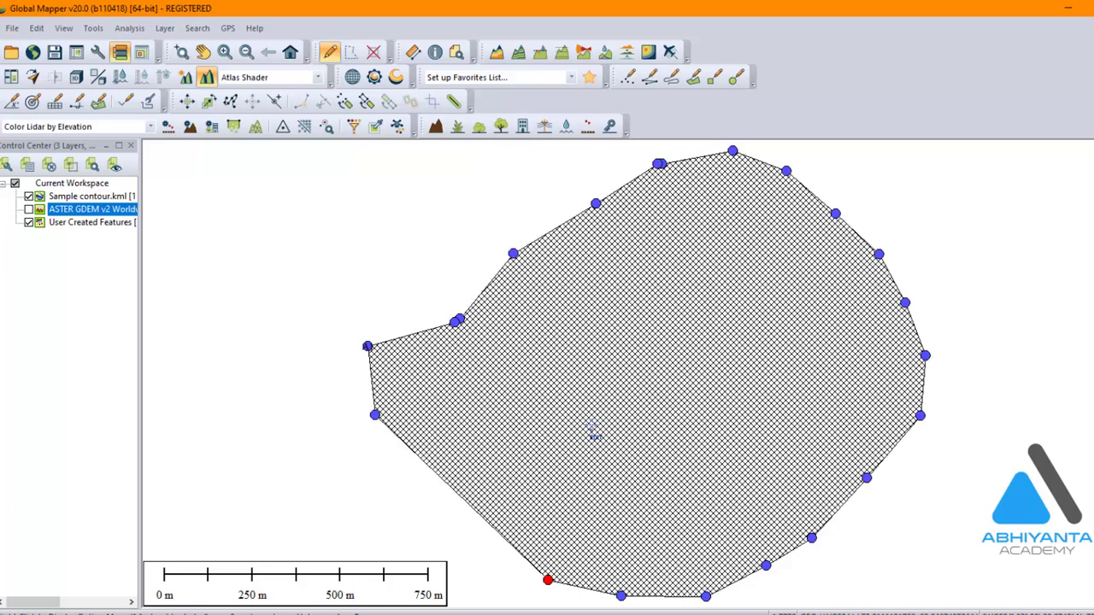
left_click(12, 29)
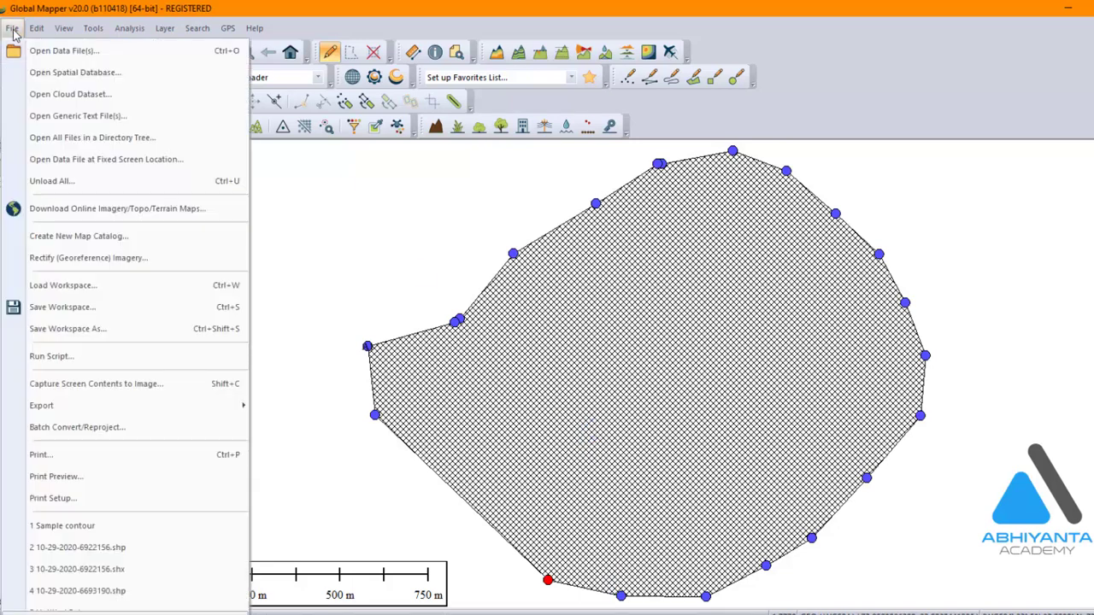
left_click(38, 211)
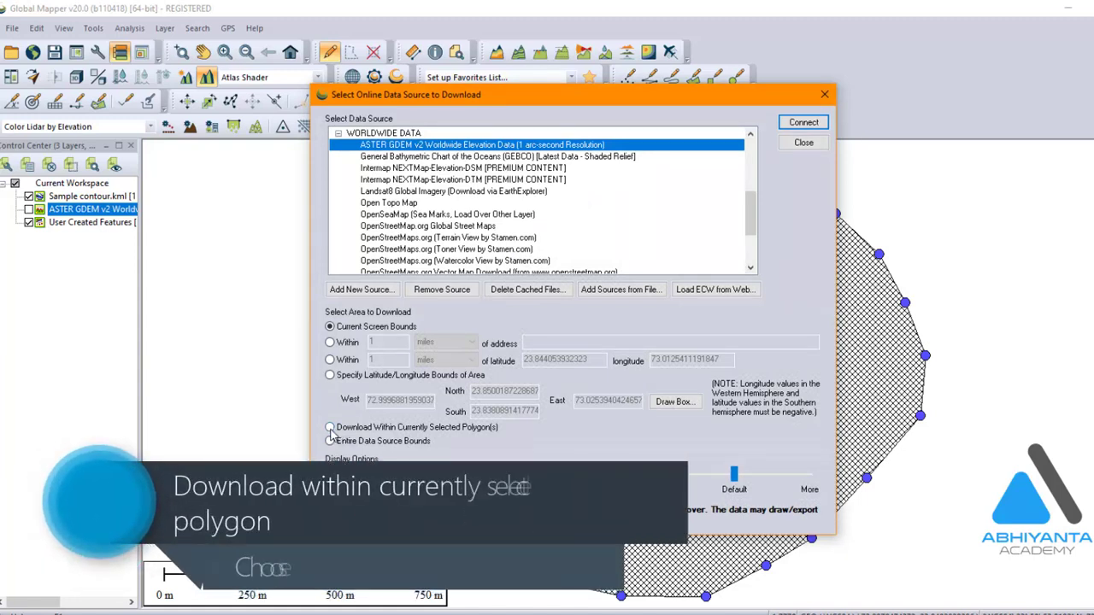
left_click(330, 428)
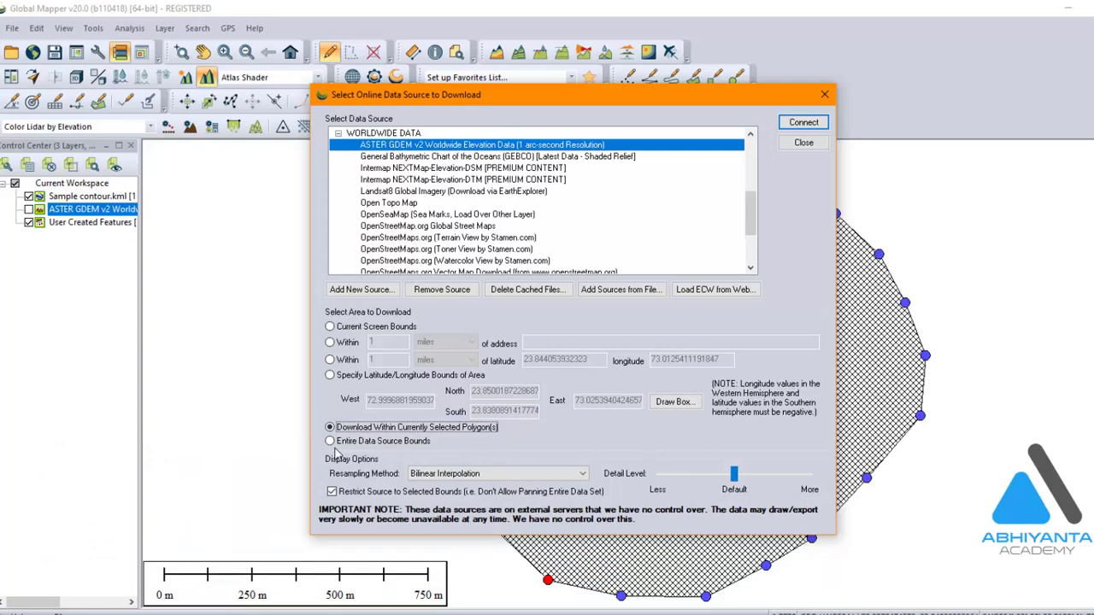
left_click(802, 125)
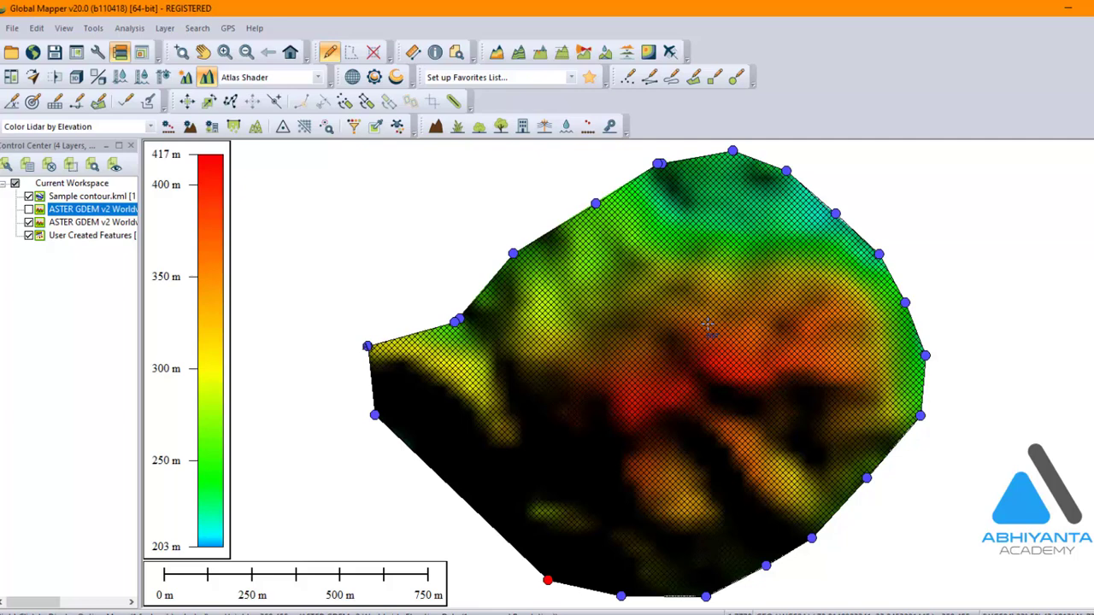
Step: Generate contours from the terrain grid with a contour interval of 20 meters, keeping the default elevation range
left_click(137, 31)
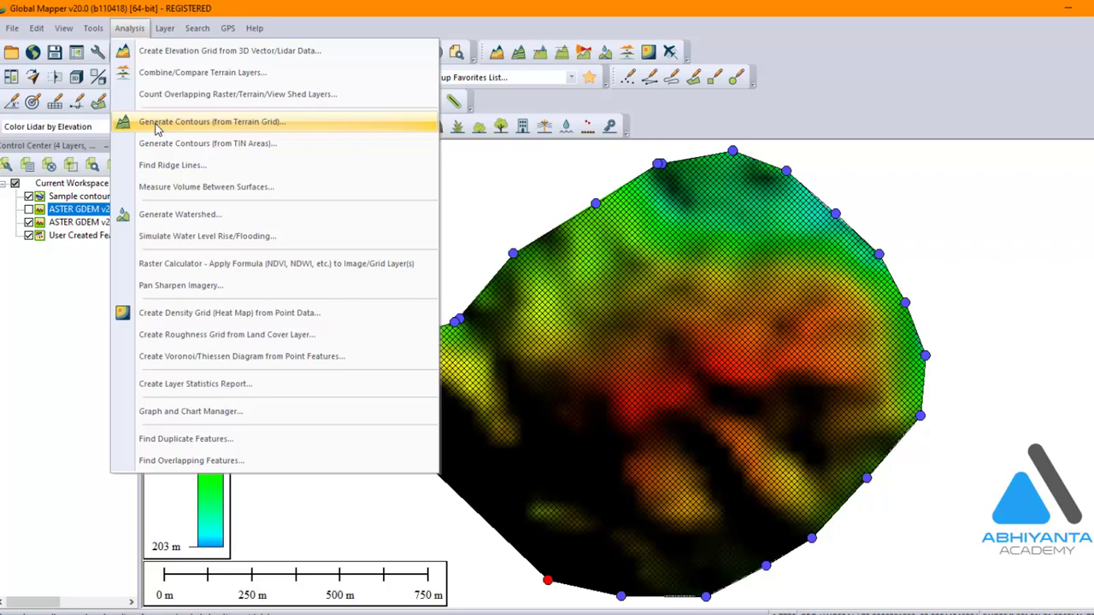
left_click(157, 125)
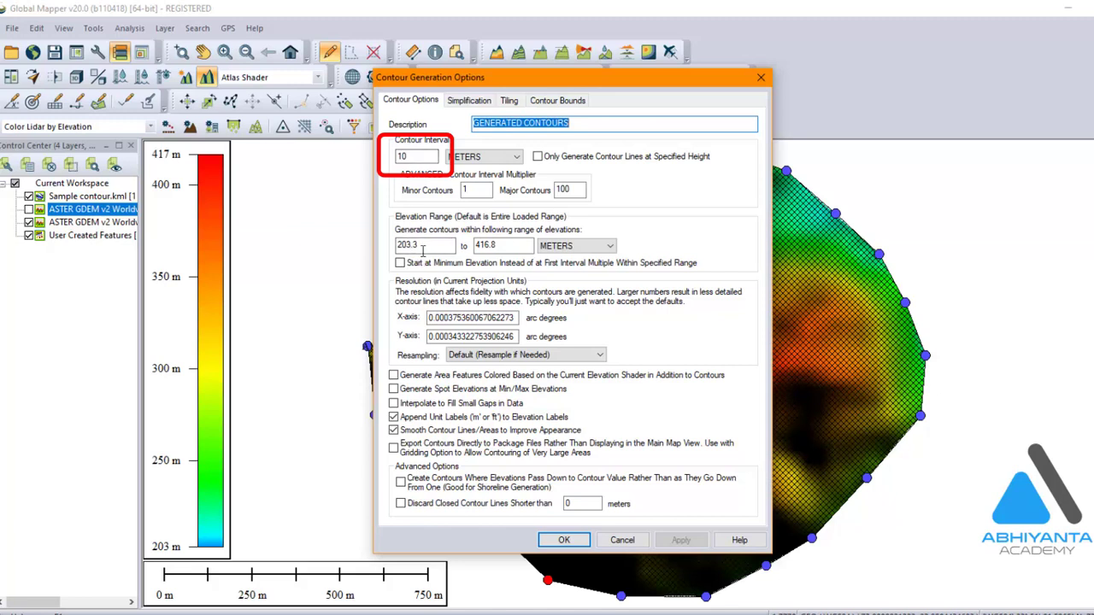
left_click_drag(420, 247, 397, 246)
left_click_drag(500, 246, 476, 249)
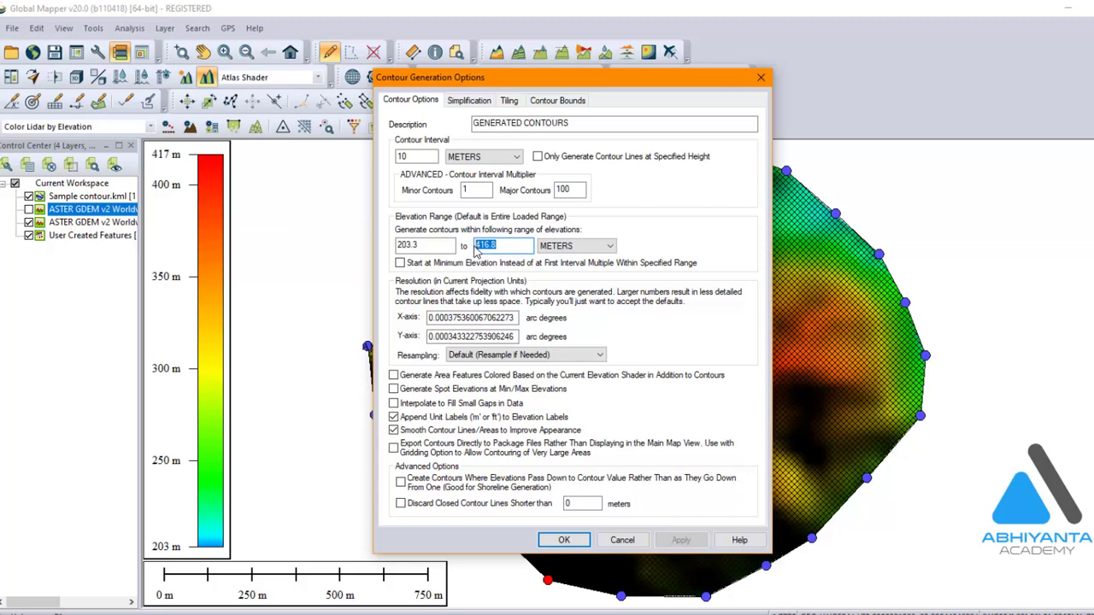
left_click(510, 247)
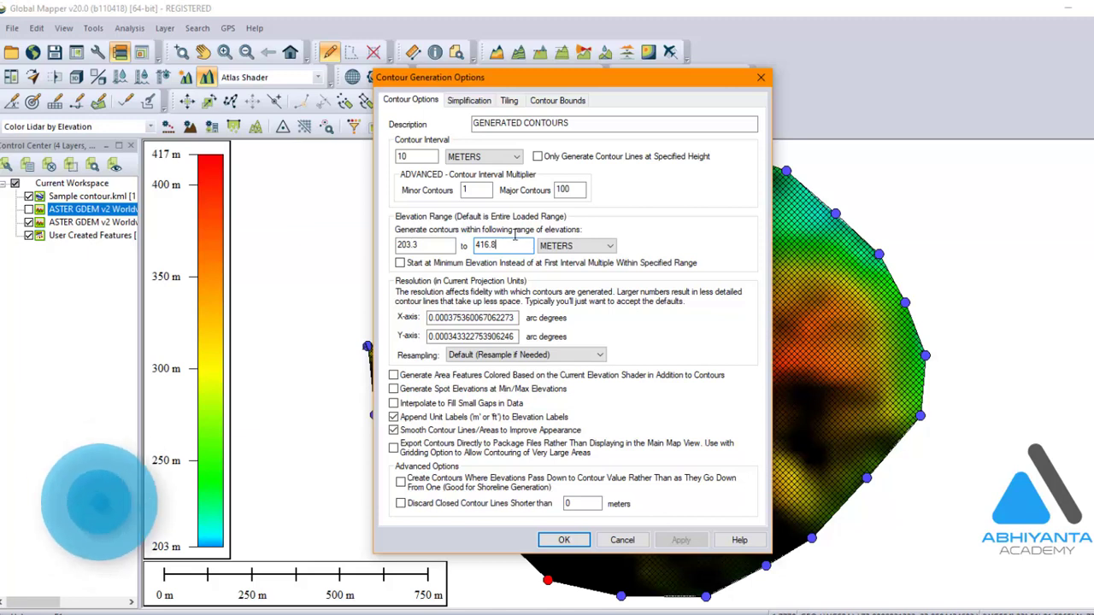
double_click(409, 156)
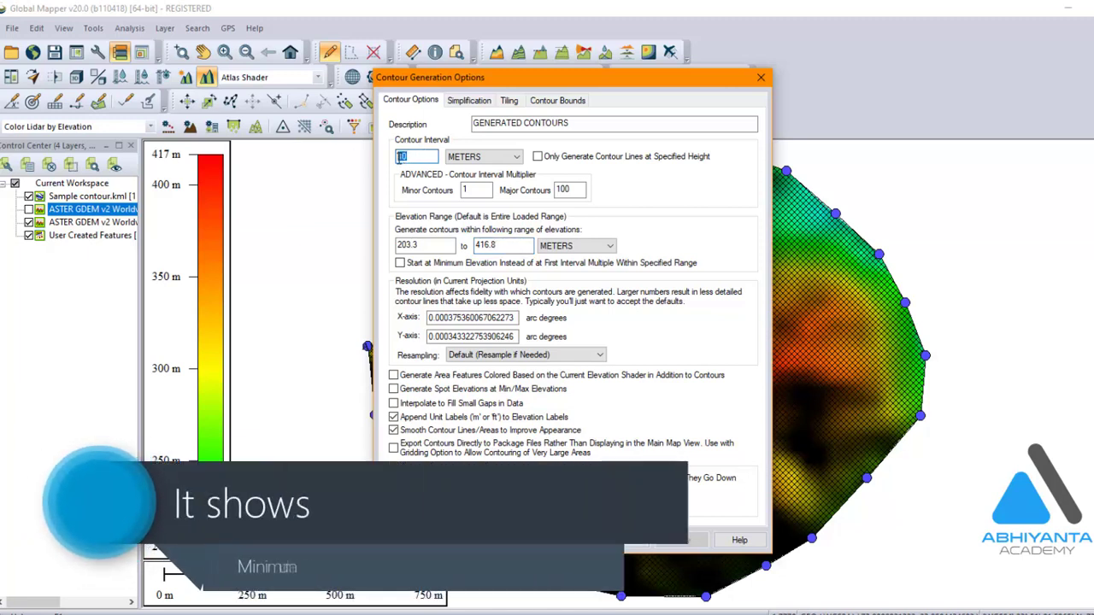
type("20")
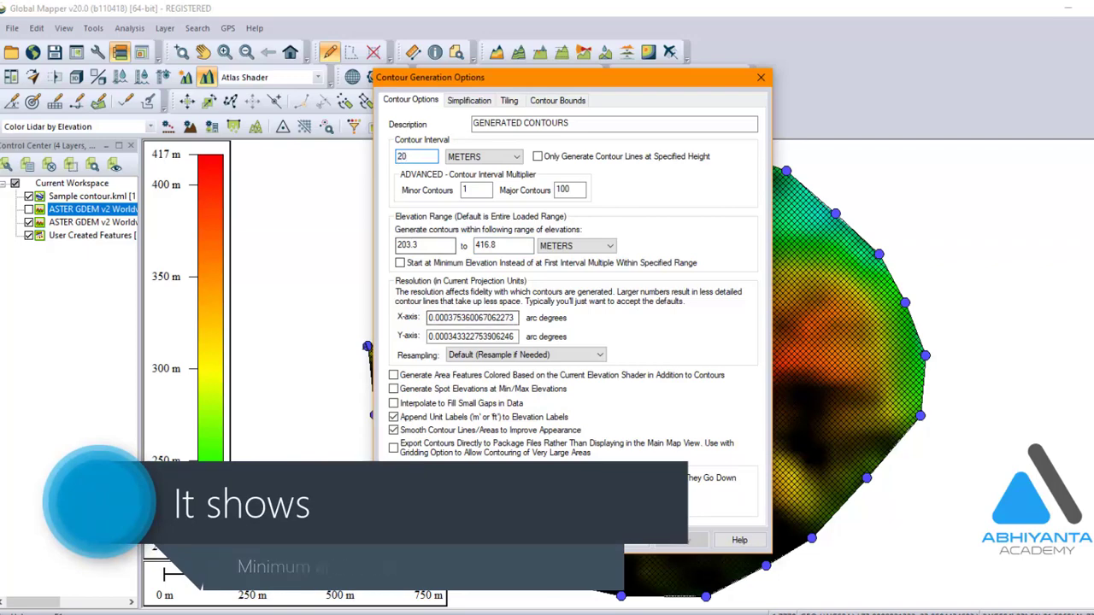
left_click(564, 540)
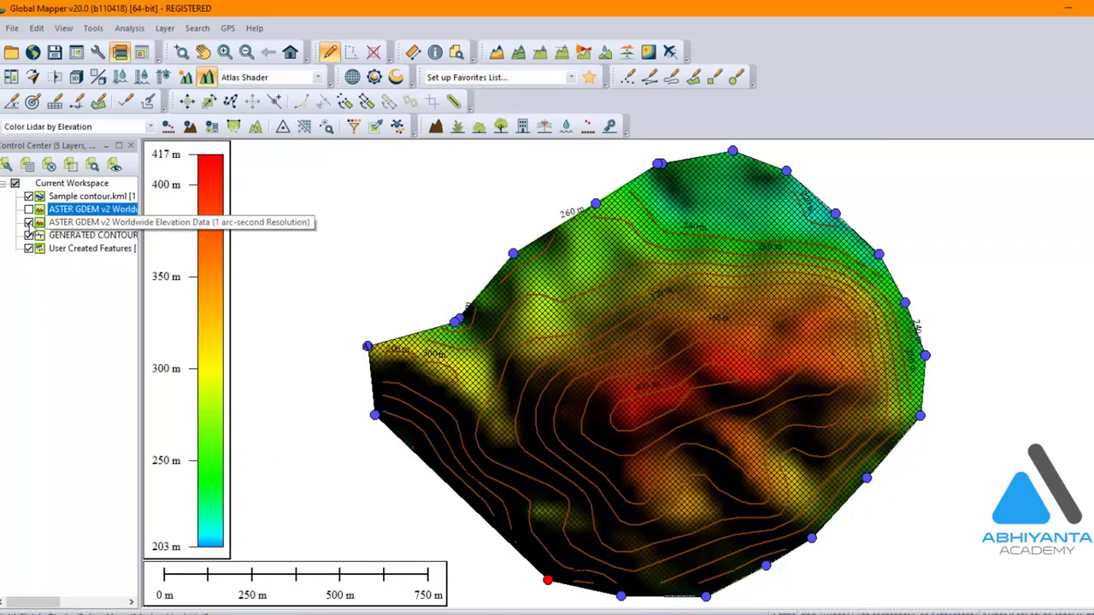
Step: Hide the clipped ASTER GDEM layer, User Created Features and Sample contour.kml, keeping only the GENERATED CONTOURS layer displayed
left_click(29, 223)
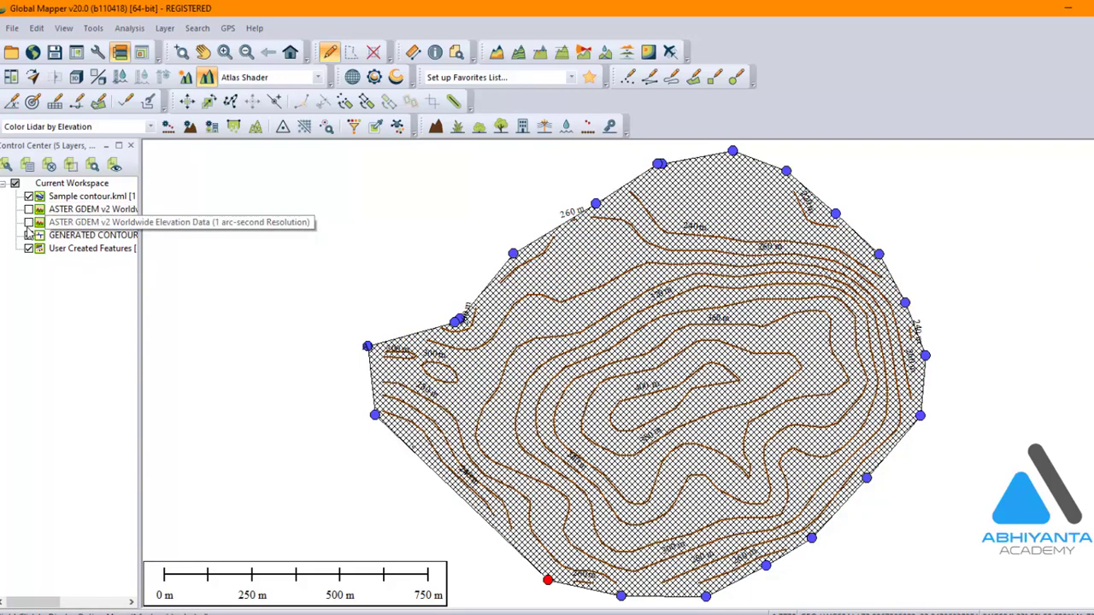
left_click(29, 249)
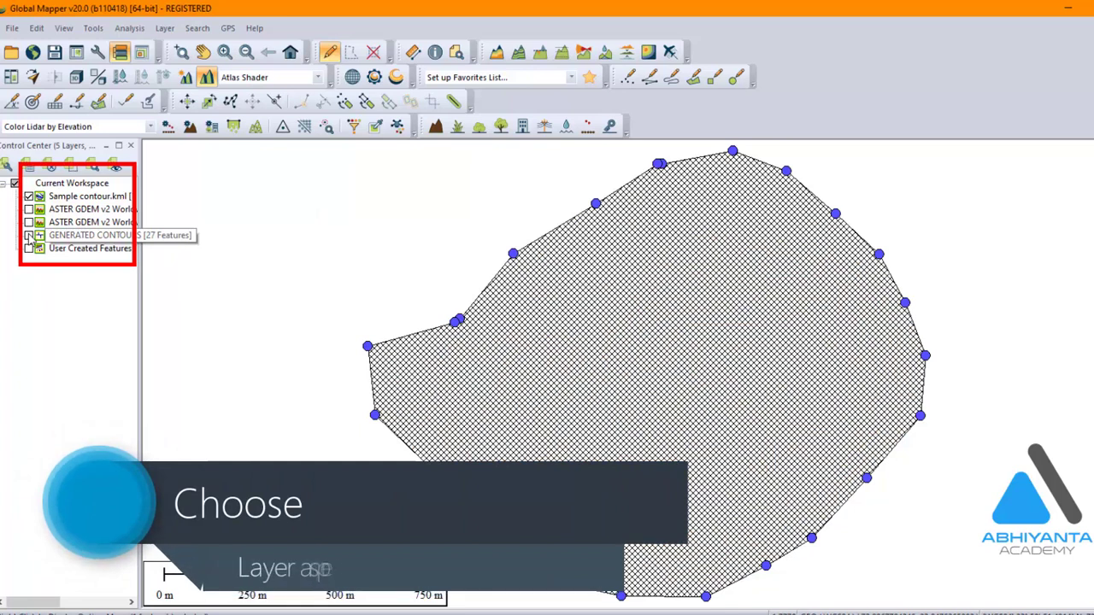
left_click(29, 236)
left_click(30, 196)
left_click(38, 198)
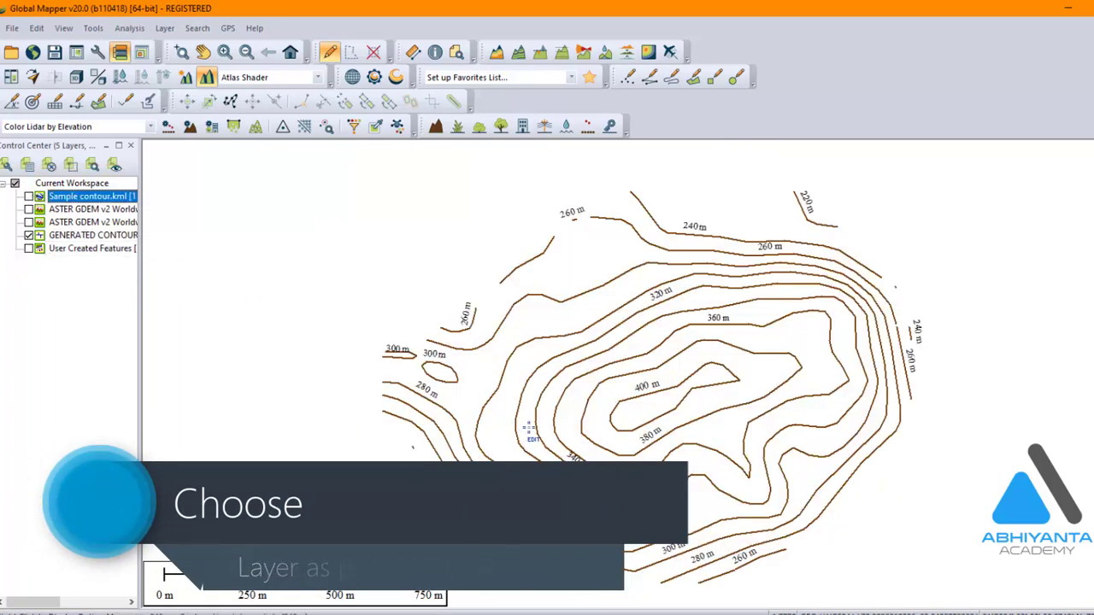
Step: Examine the generated contour lines and their elevation labels around the summit
left_click_drag(804, 461, 476, 238)
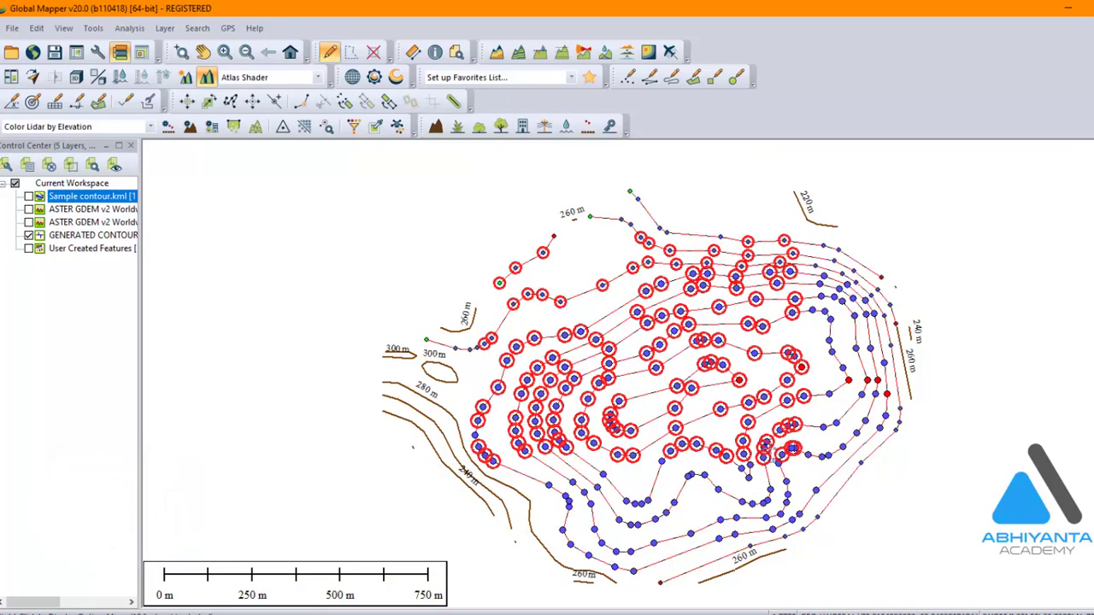
left_click(894, 500)
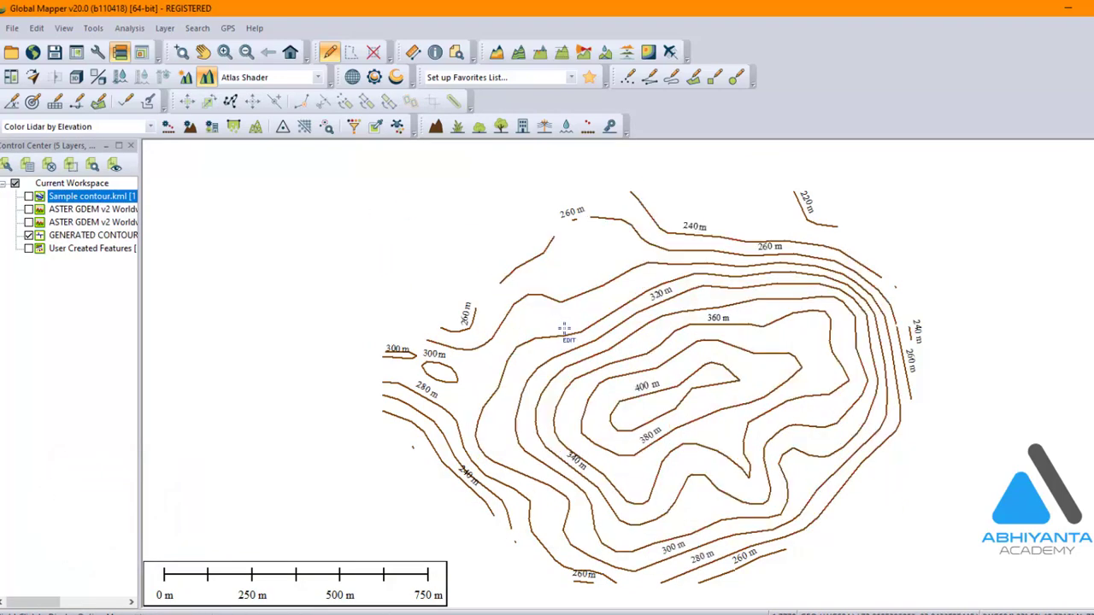
scroll(638, 376, "up", 2)
scroll(650, 386, "up", 1)
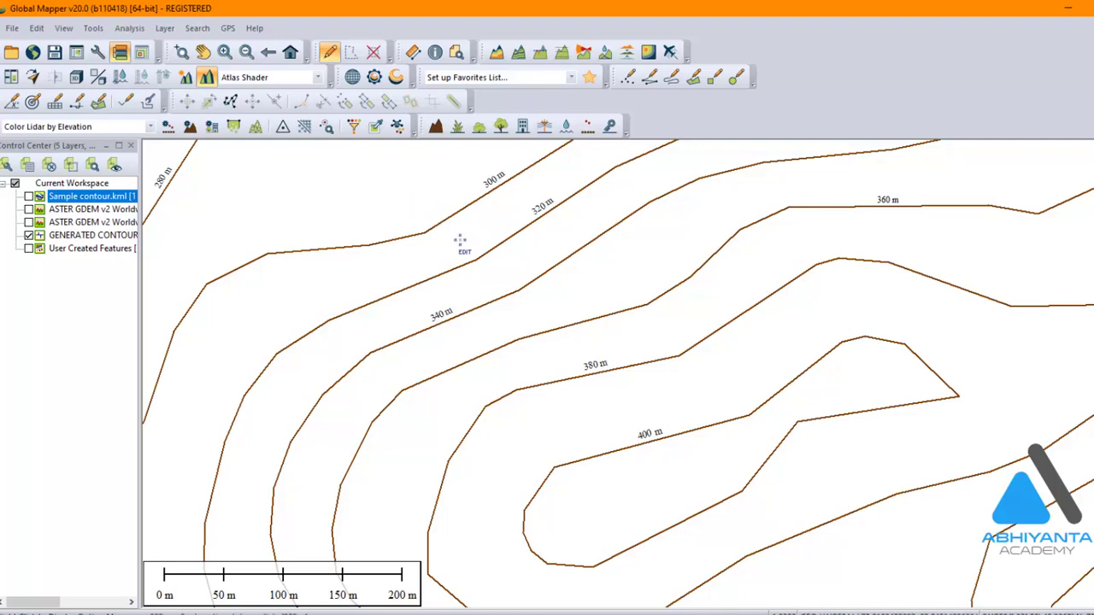
Step: Start a raster/image export of the displayed contour map in JPG format, accepting the display projection
scroll(545, 314, "down", 3)
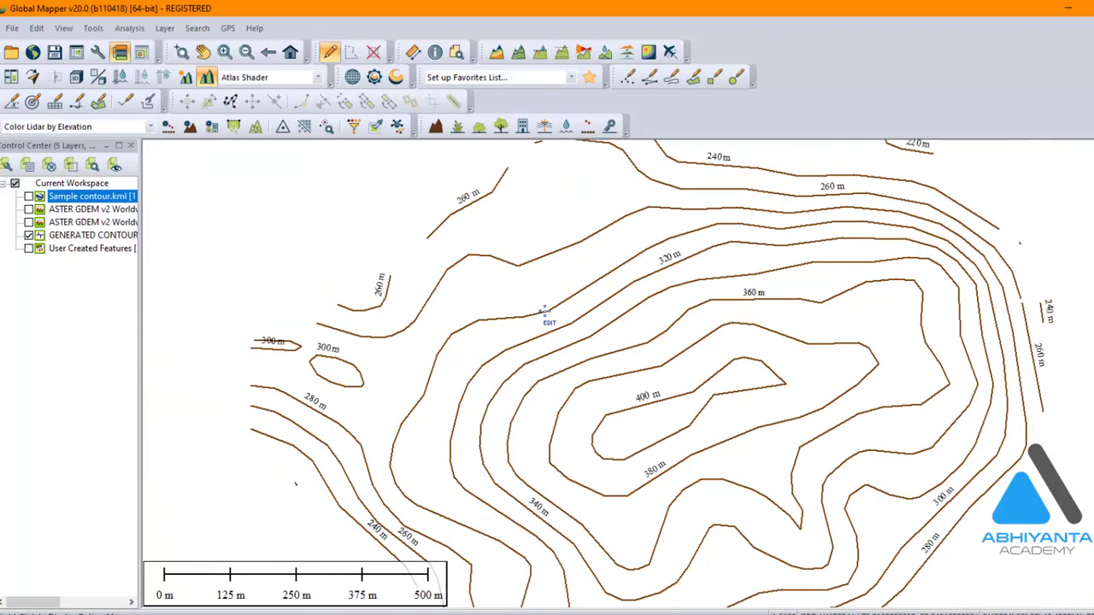
scroll(545, 314, "down", 1)
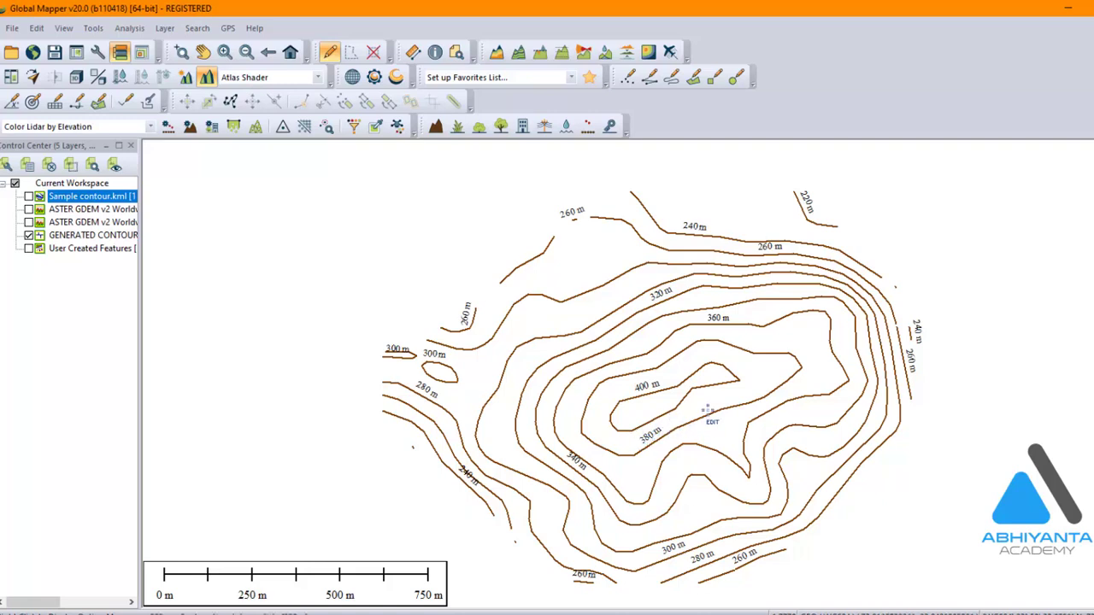
scroll(709, 413, "up", 2)
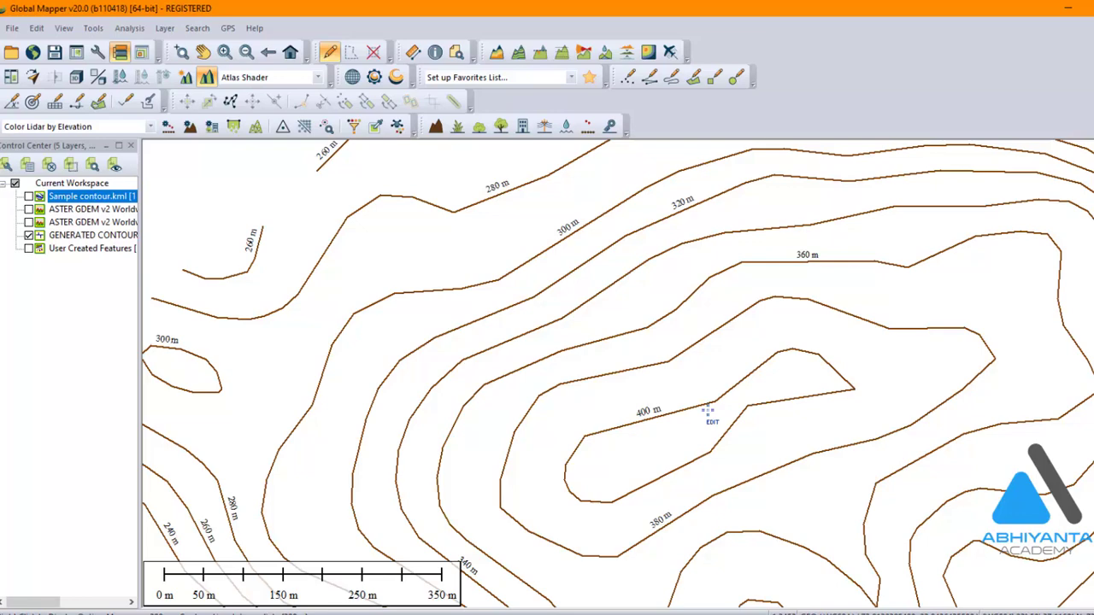
scroll(647, 372, "down", 2)
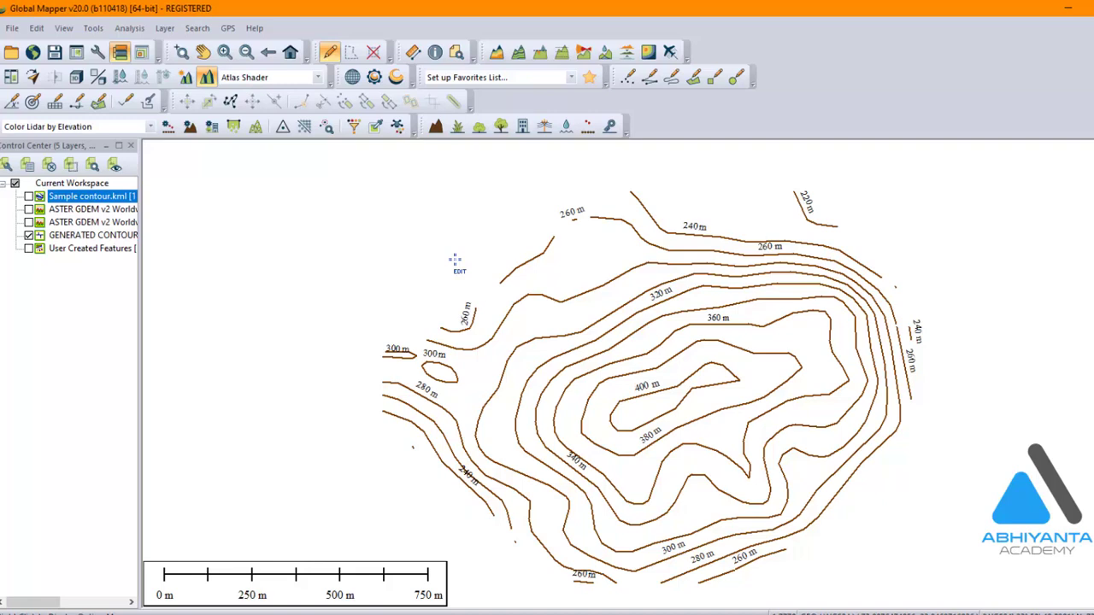
left_click(10, 28)
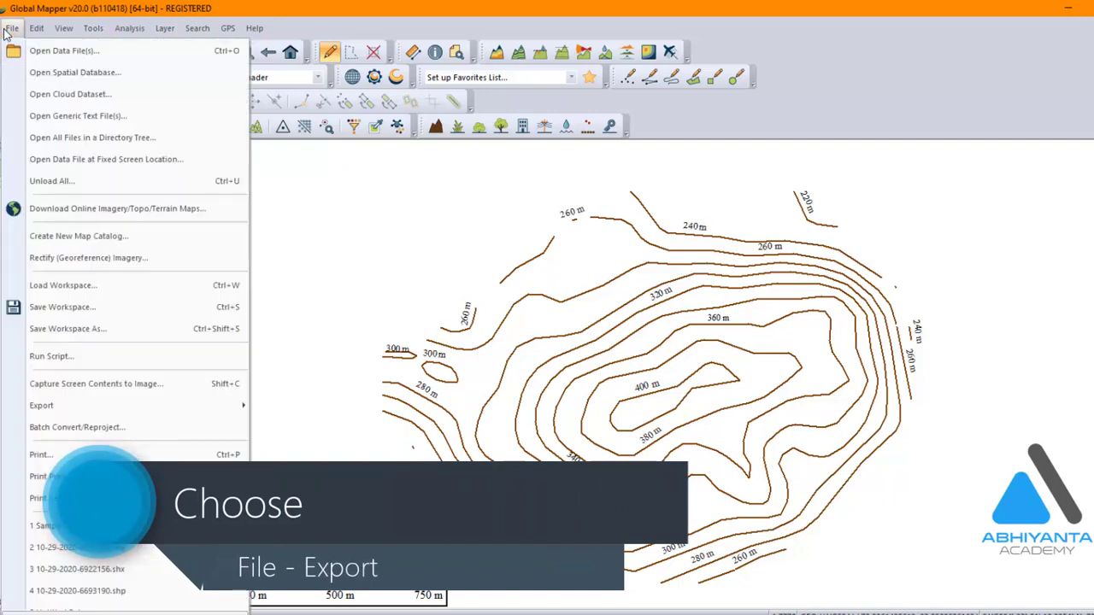
mouse_move(46, 410)
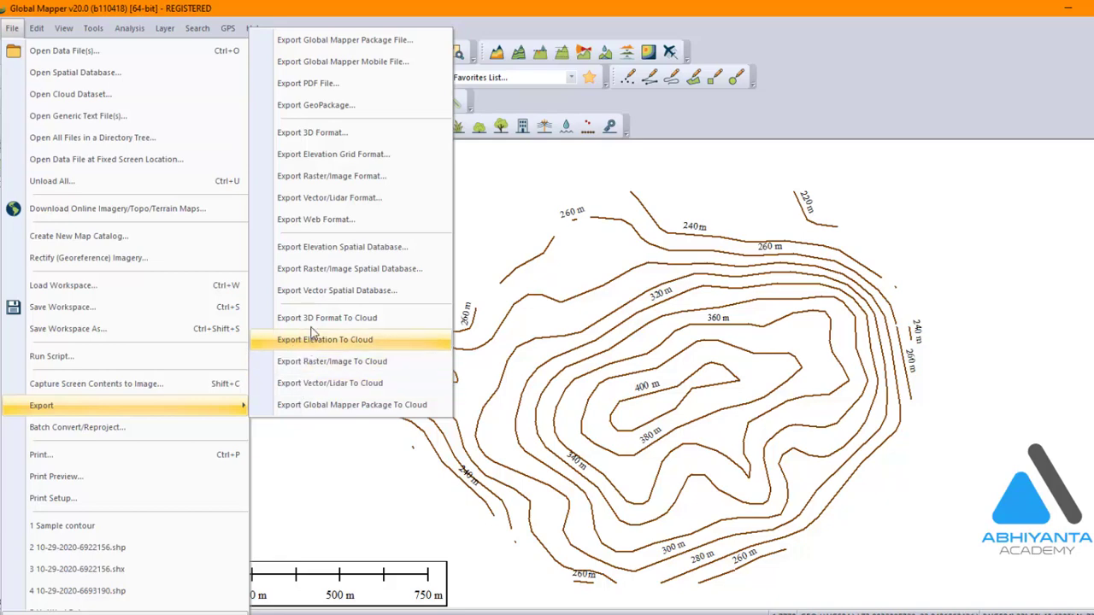
left_click(323, 178)
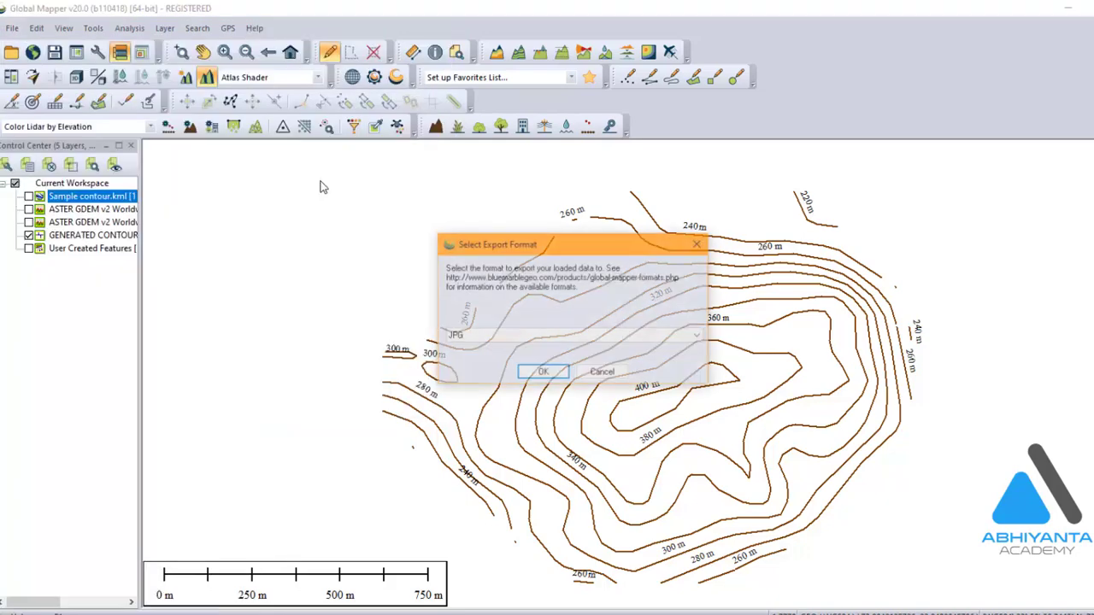
left_click(492, 337)
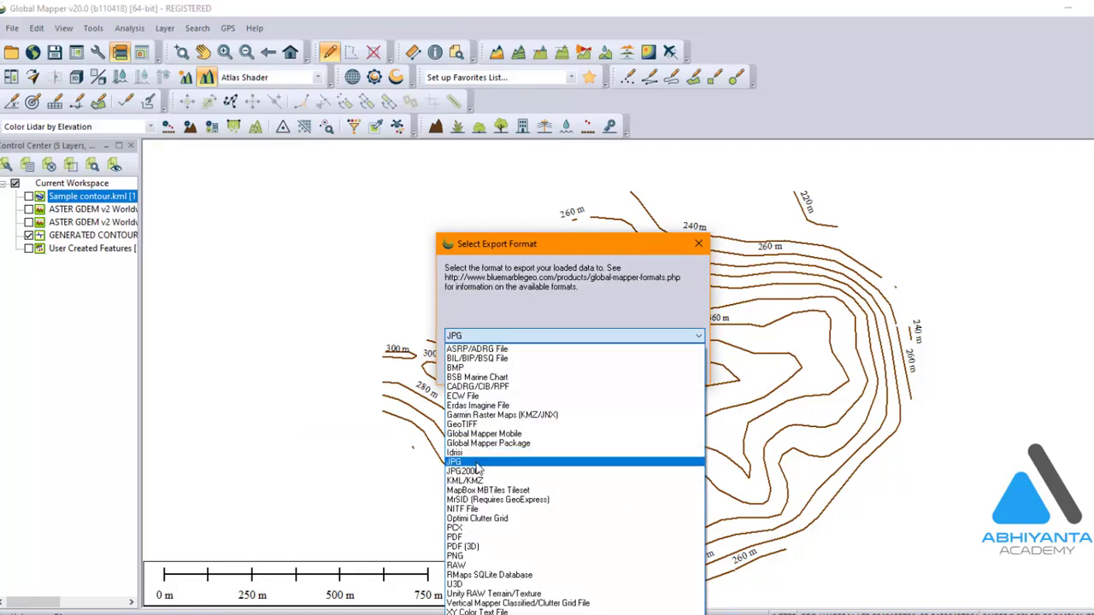
left_click(477, 466)
left_click(542, 373)
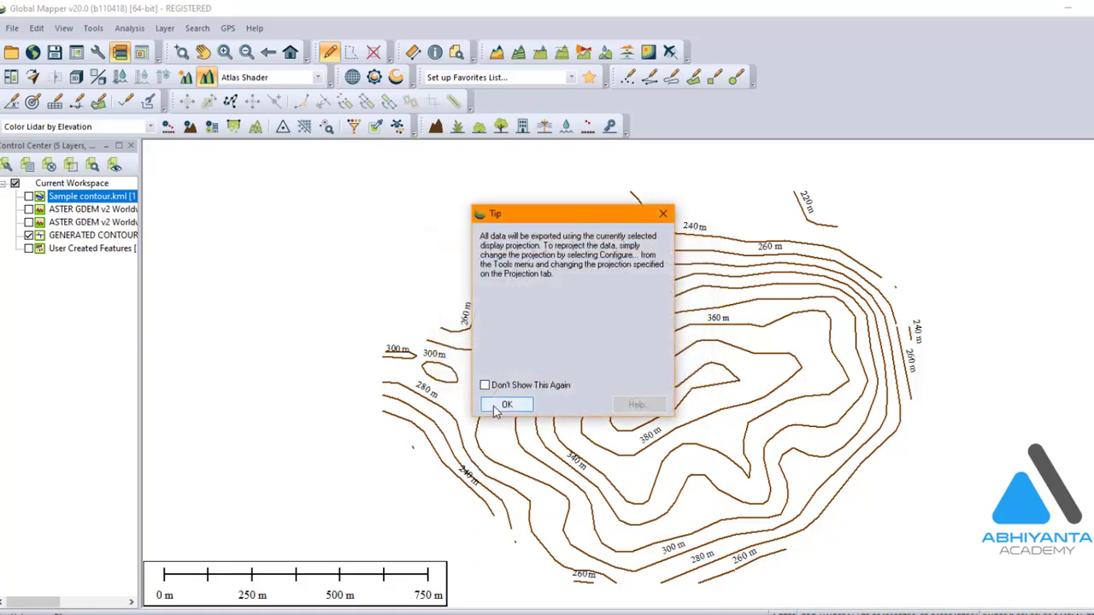
left_click(496, 407)
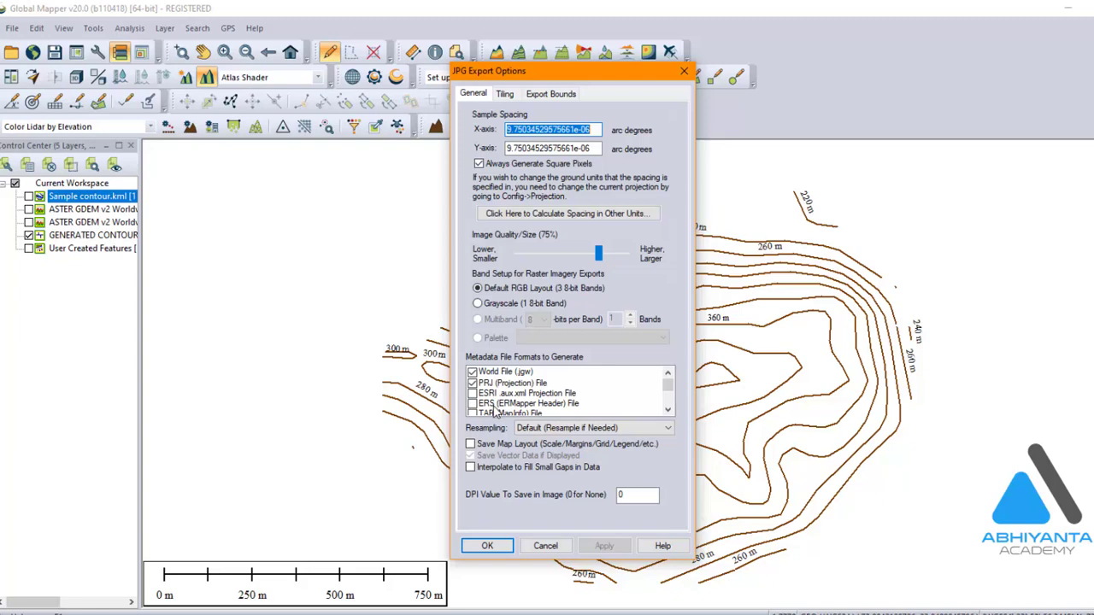
Step: Set the JPG export to Grayscale (1 8-bit Band) without the World File and PRJ projection file, and accept the options
left_click(478, 305)
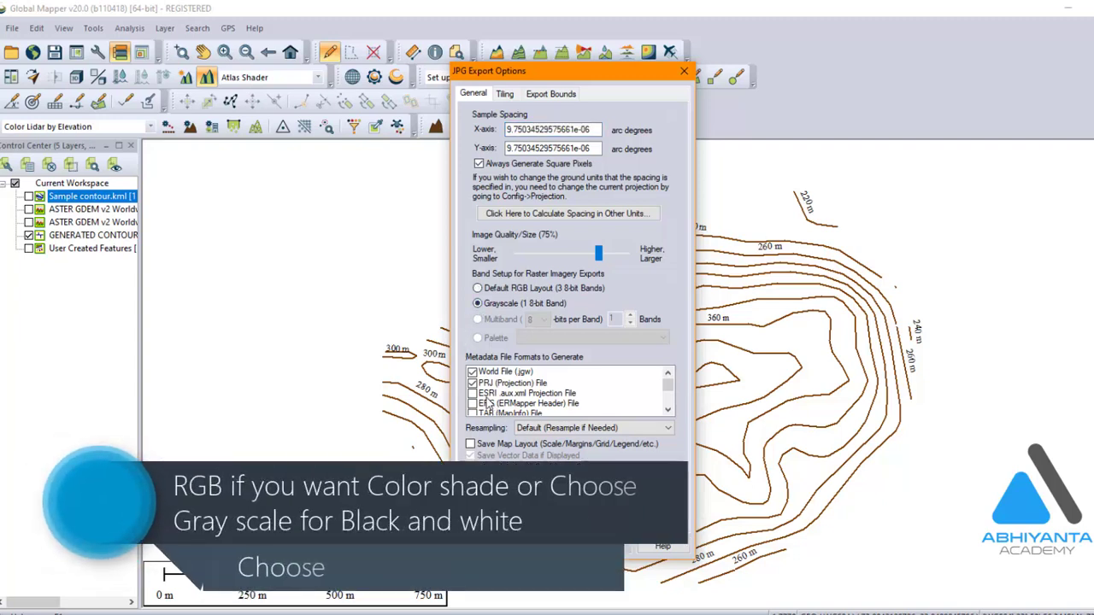
left_click(472, 383)
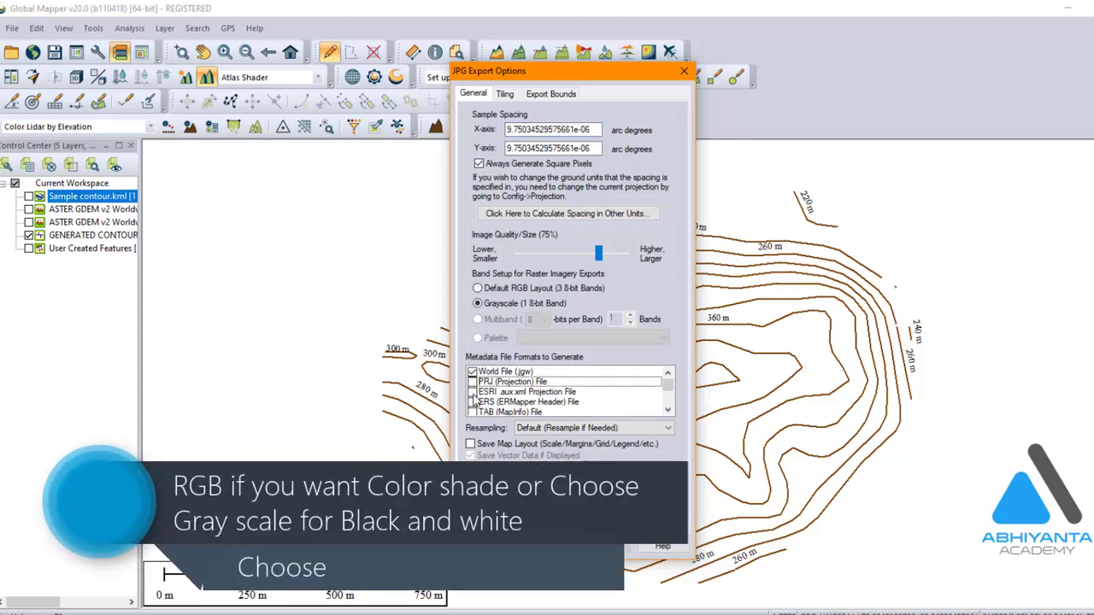
left_click(473, 372)
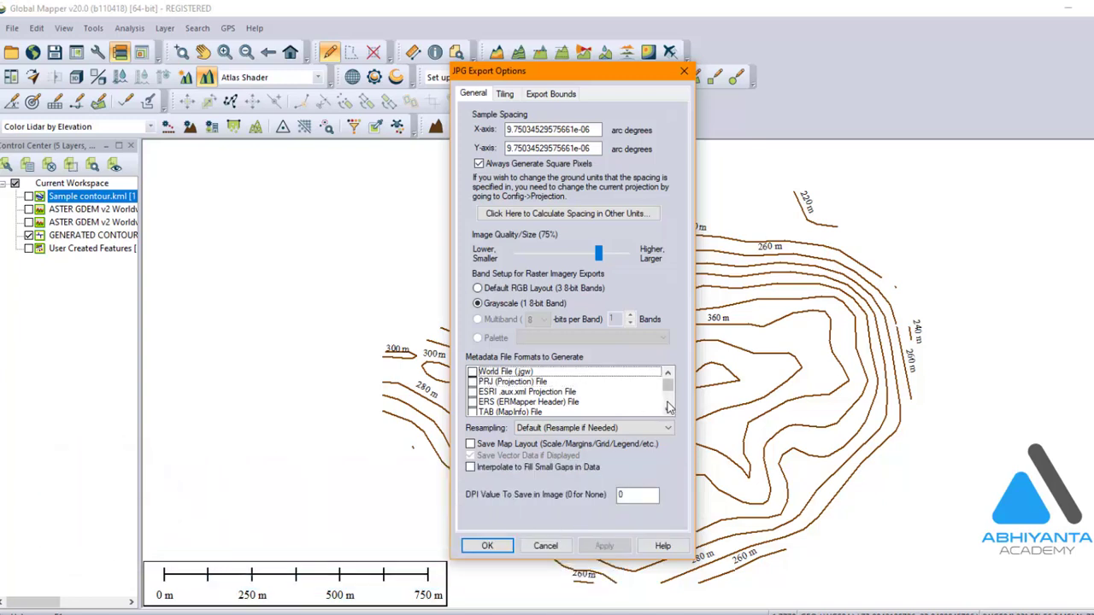
left_click(487, 545)
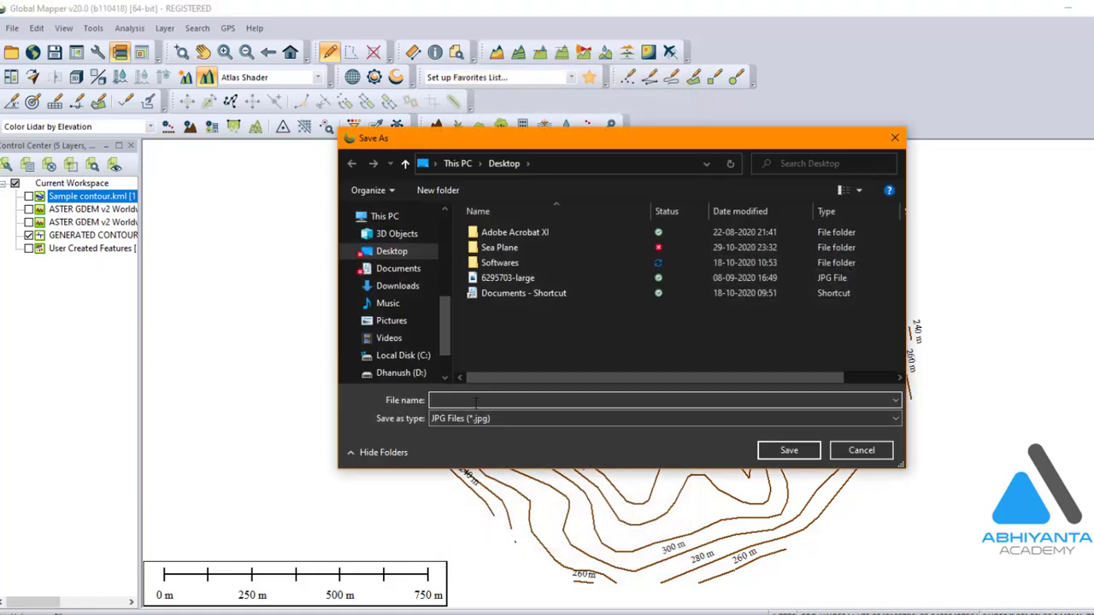
Step: Save the exported JPG on the Desktop under the name Sample contour
type("Sa")
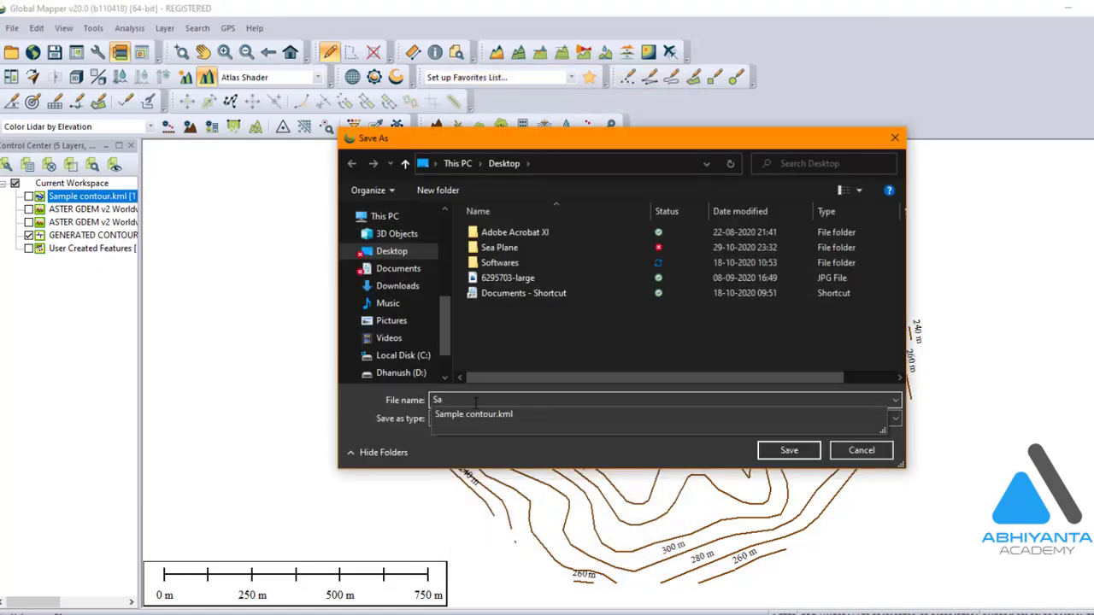
type("mple contour")
left_click(545, 323)
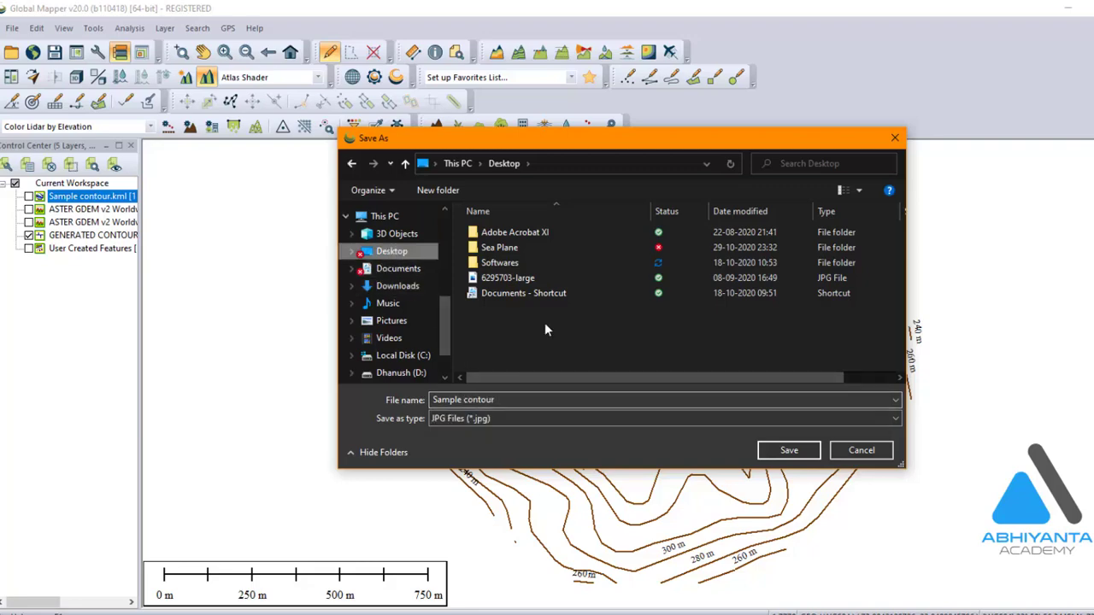
left_click(804, 454)
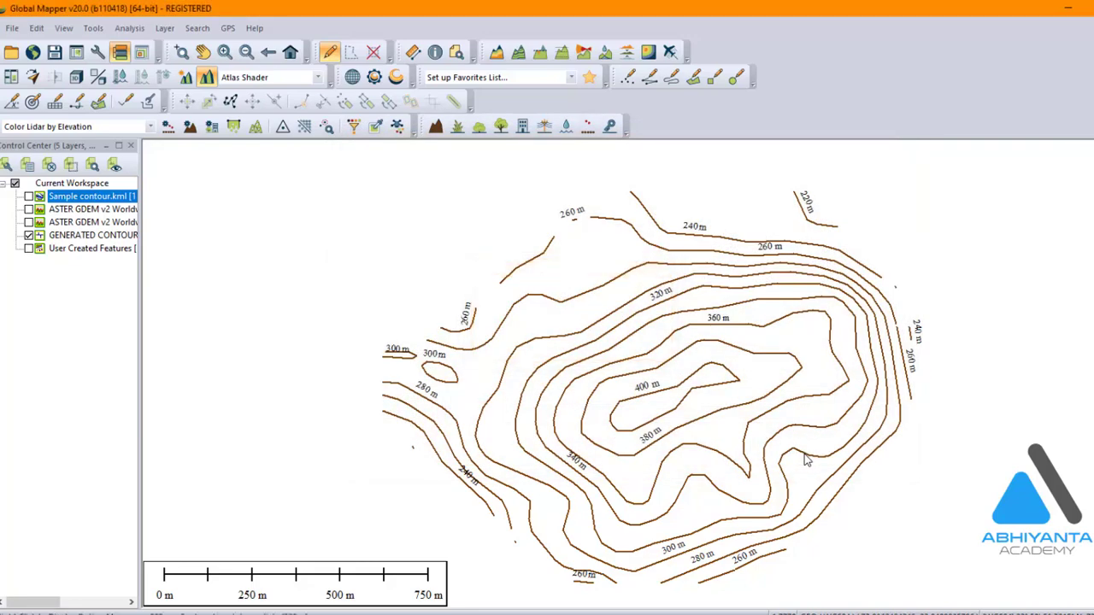
Step: Open the exported Sample contour image from the desktop in Photos and inspect its contour lines and elevation labels
left_click(1072, 9)
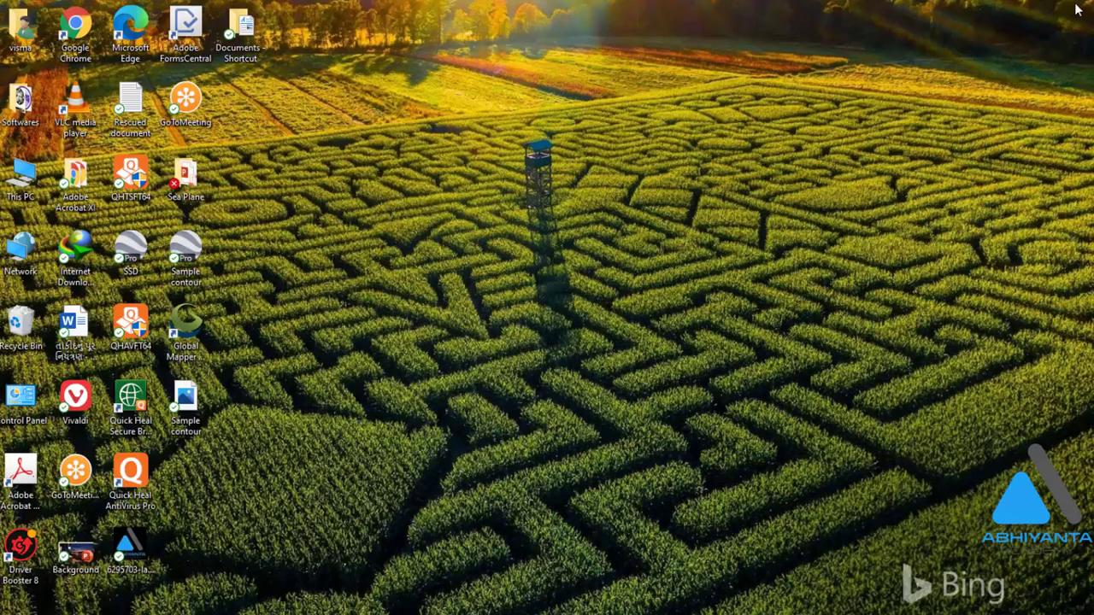
double_click(197, 434)
scroll(477, 412, "up", 4)
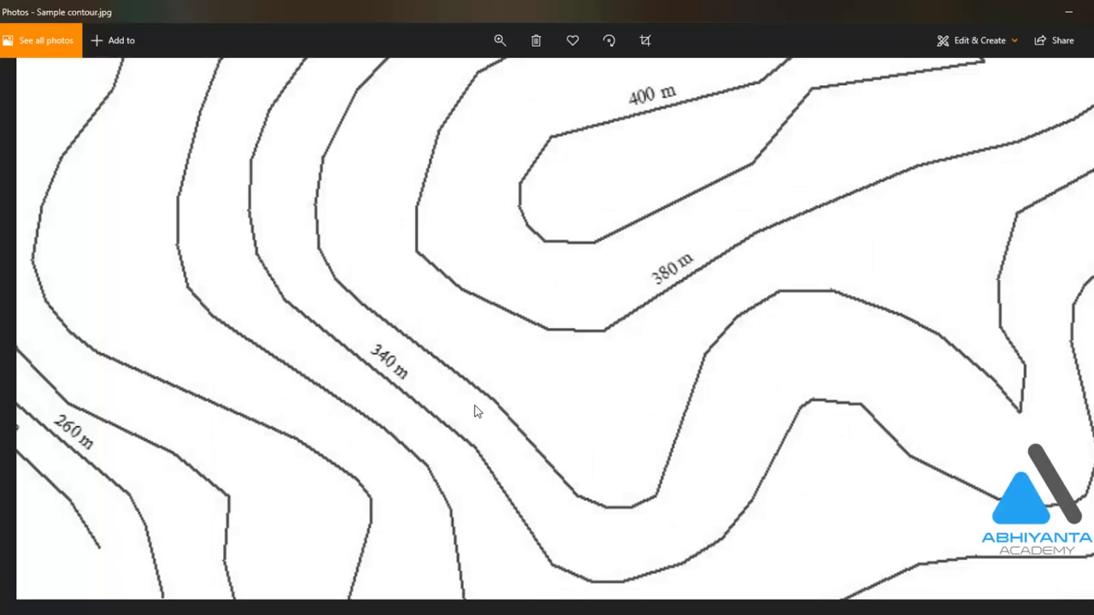
scroll(477, 411, "down", 3)
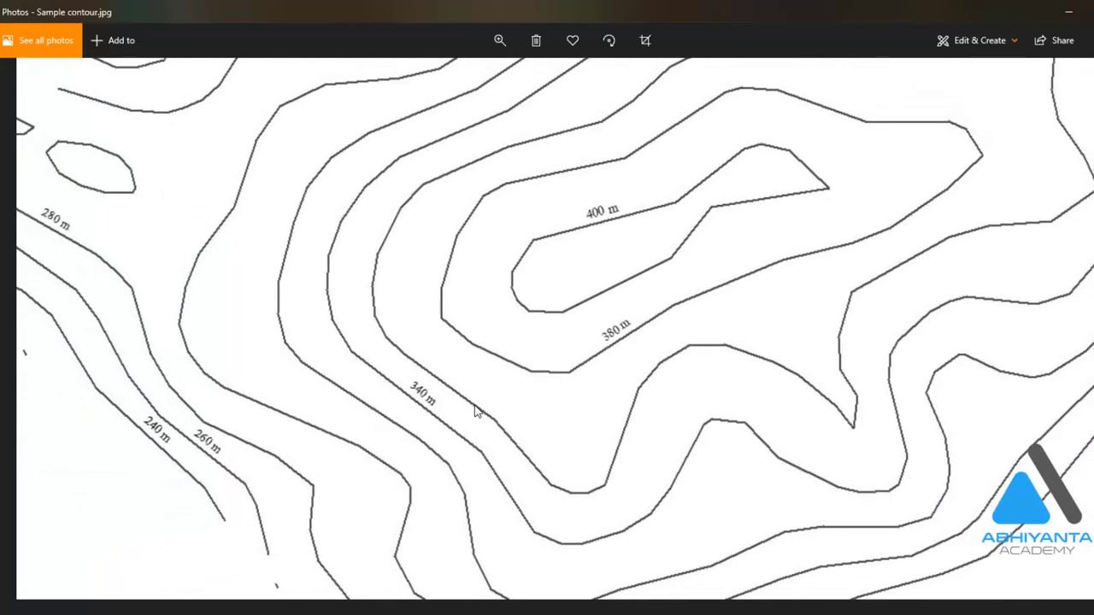
scroll(477, 411, "down", 1)
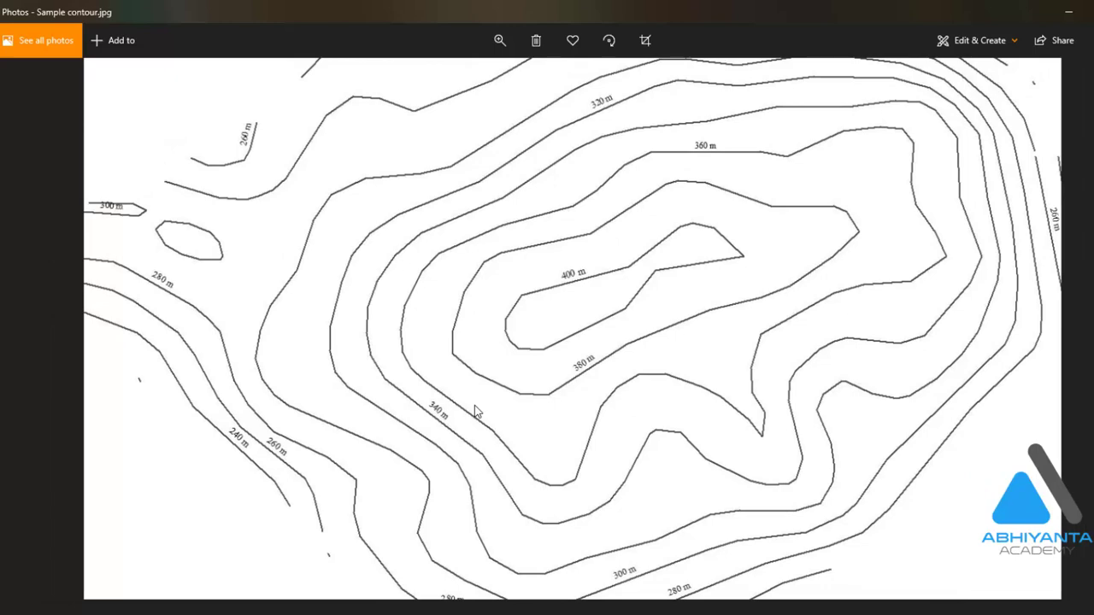
scroll(477, 411, "up", 3)
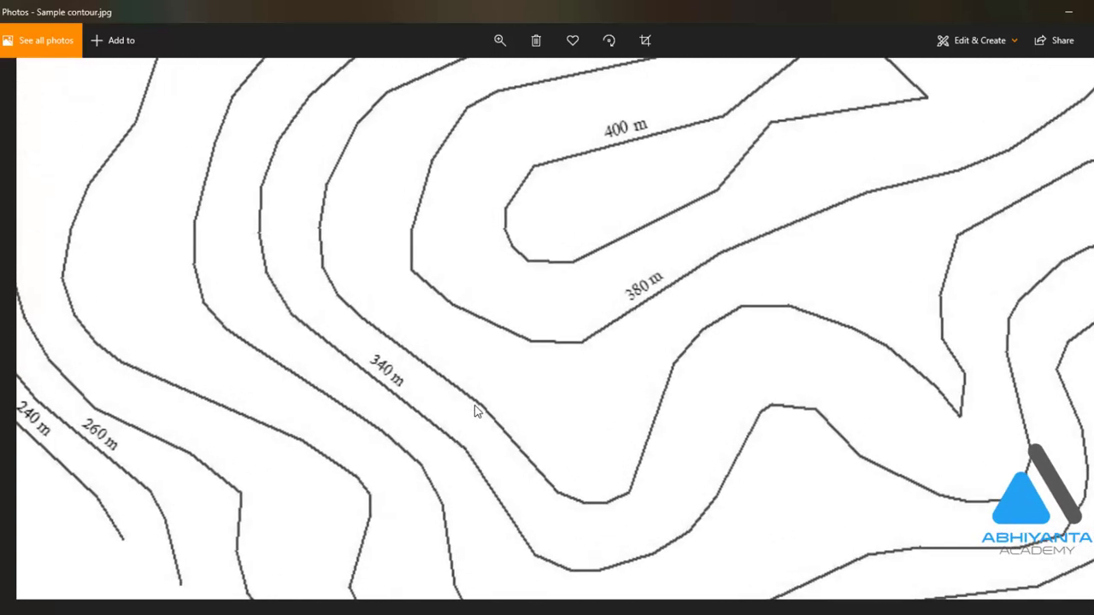
scroll(477, 411, "down", 3)
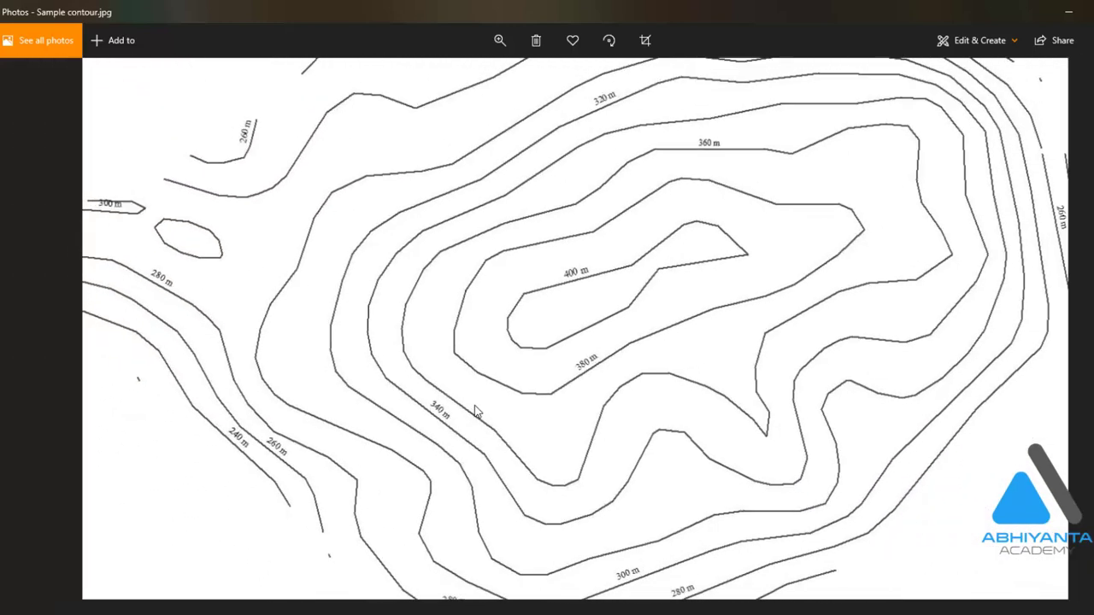